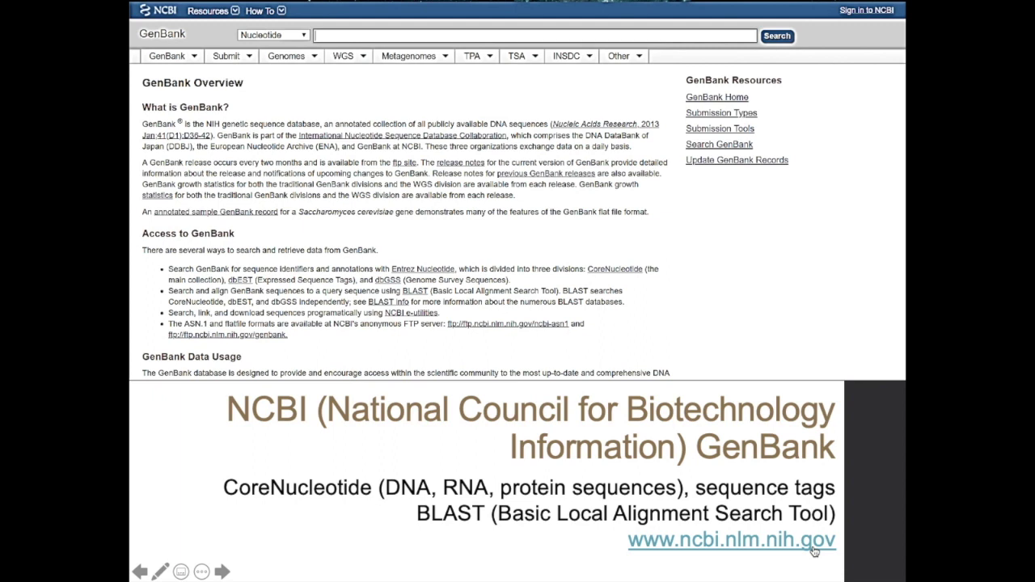
left_click(815, 551)
left_click(289, 52)
left_click(292, 52)
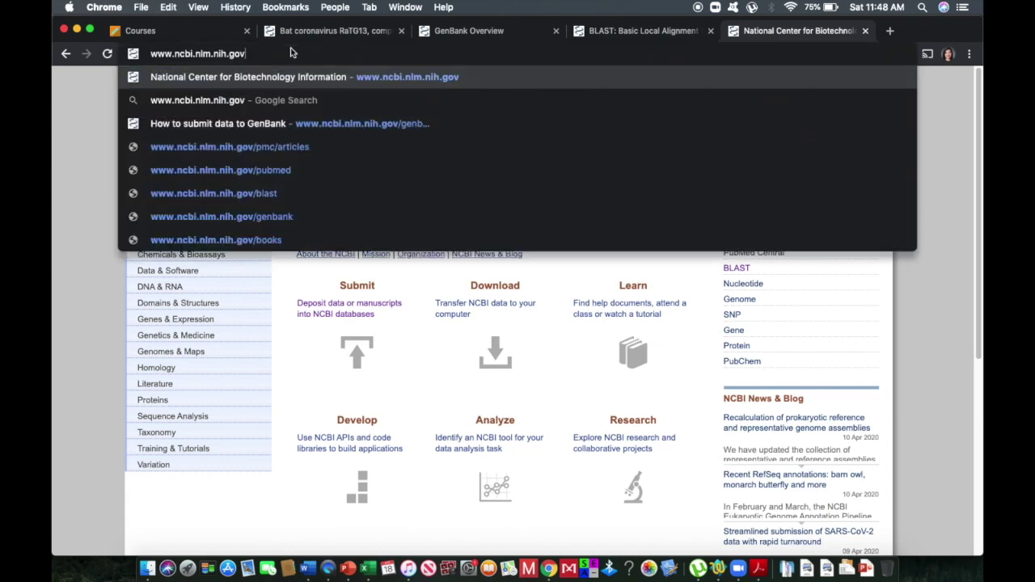
key("Return")
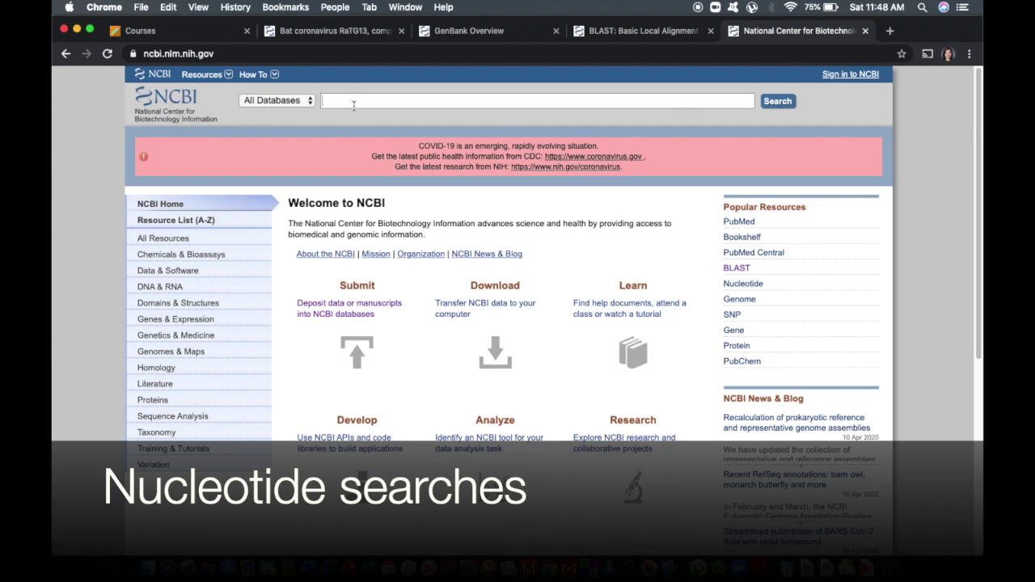
Switch the search database from All Databases to Nucleotide
left_click(307, 101)
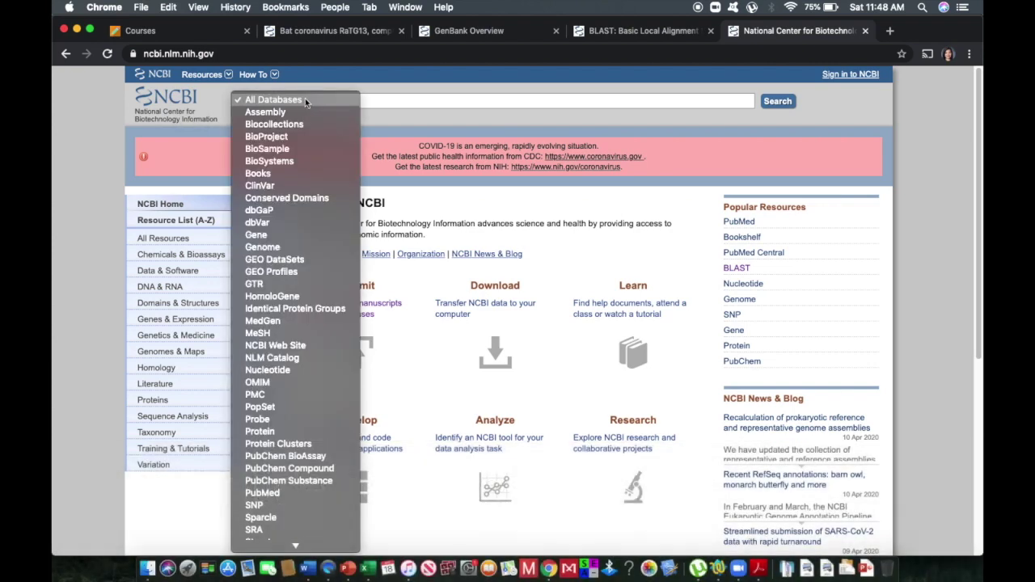
scroll(296, 425, "down", 3)
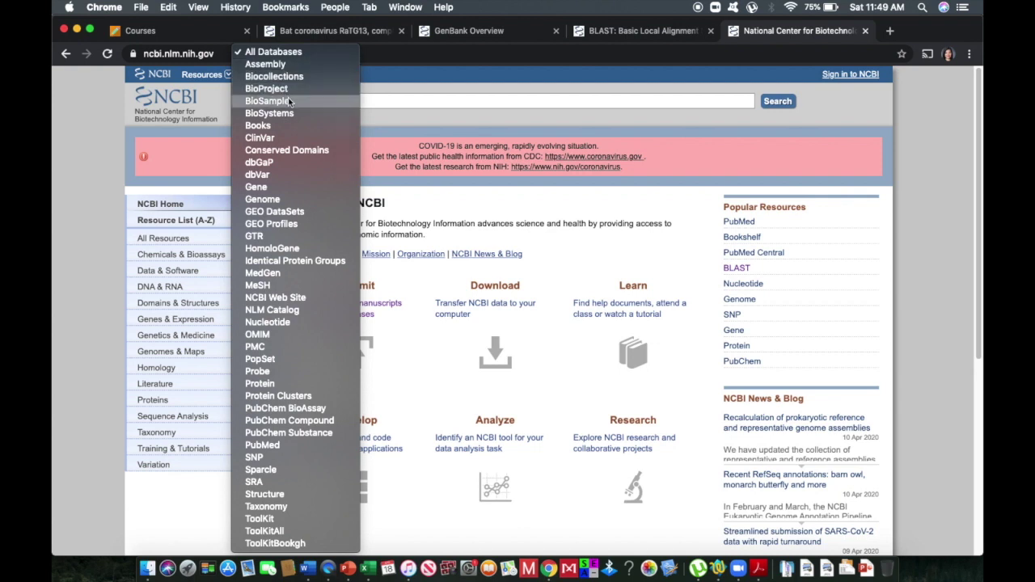
left_click(305, 324)
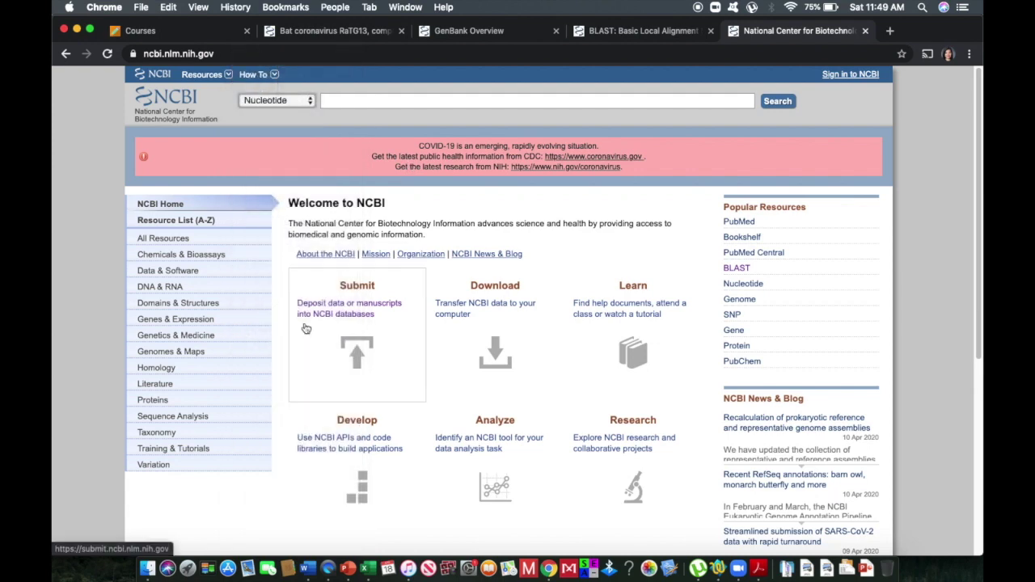
Check the BLAST tab, then open Google Images results for 'pandanus amaryllifolius' in a new tab
left_click(647, 33)
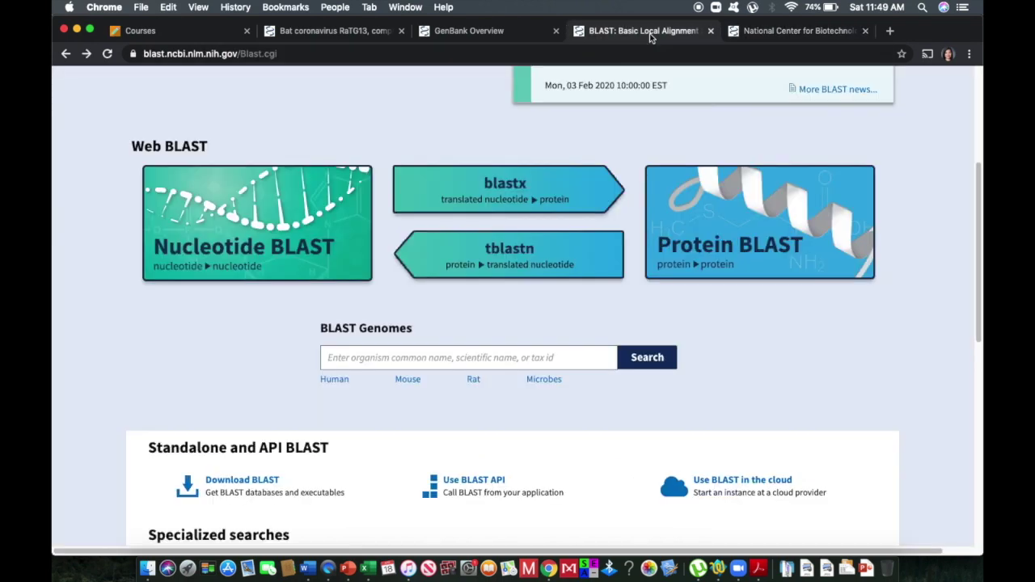
left_click(770, 32)
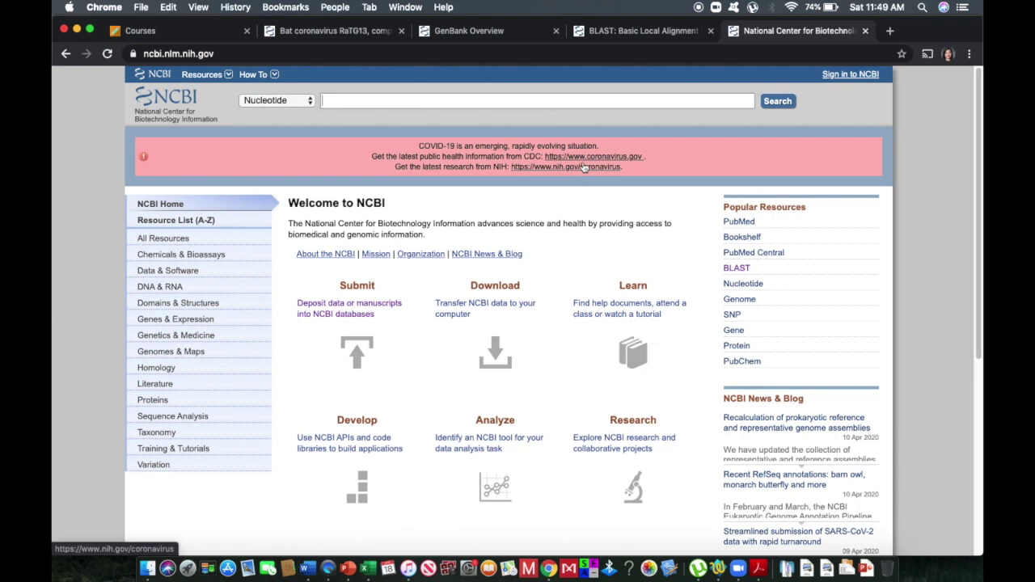
right_click(702, 575)
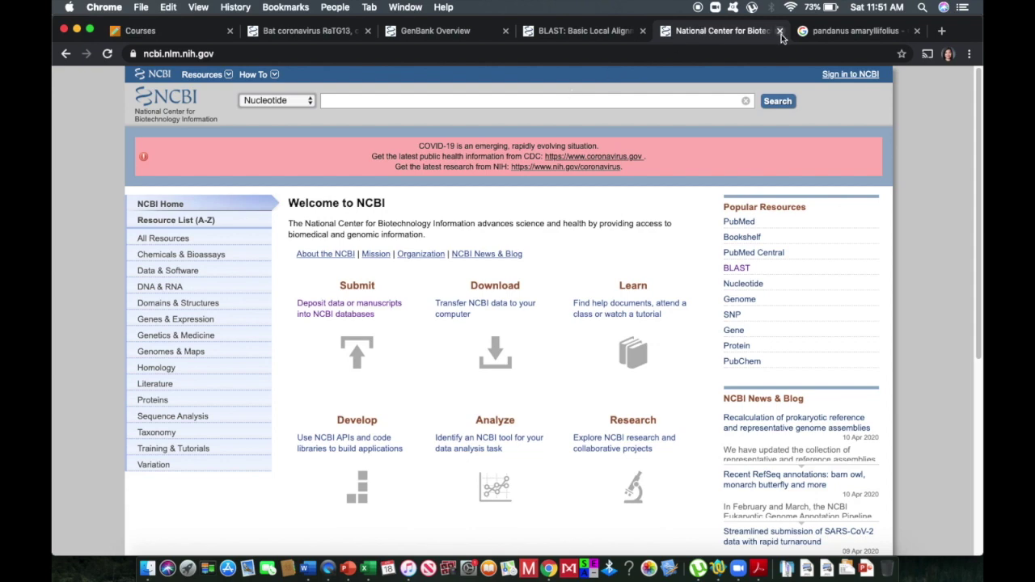
left_click(859, 34)
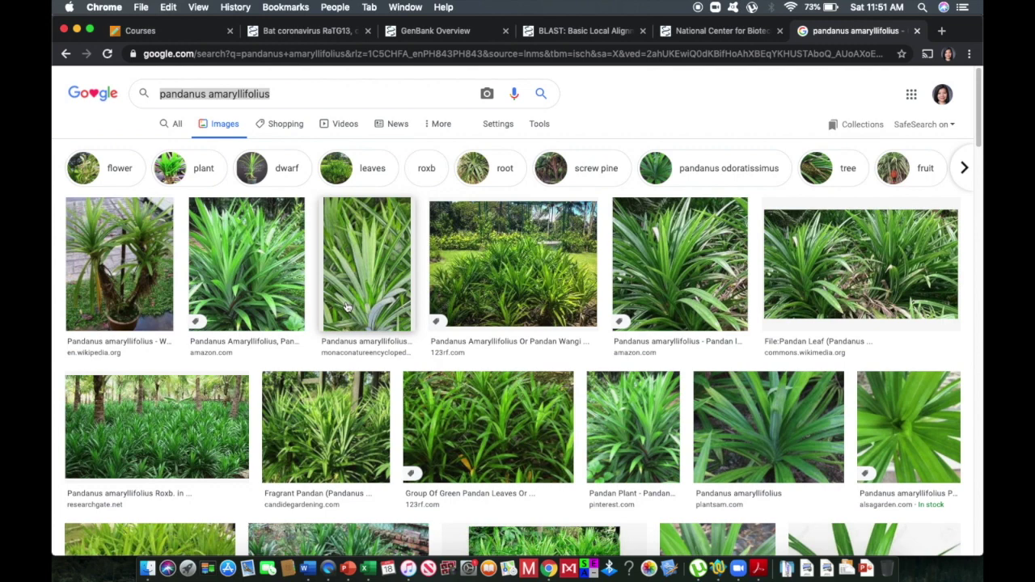
Search the Nucleotide database for the pasted name 'pandanus amaryllifolius'
left_click(736, 31)
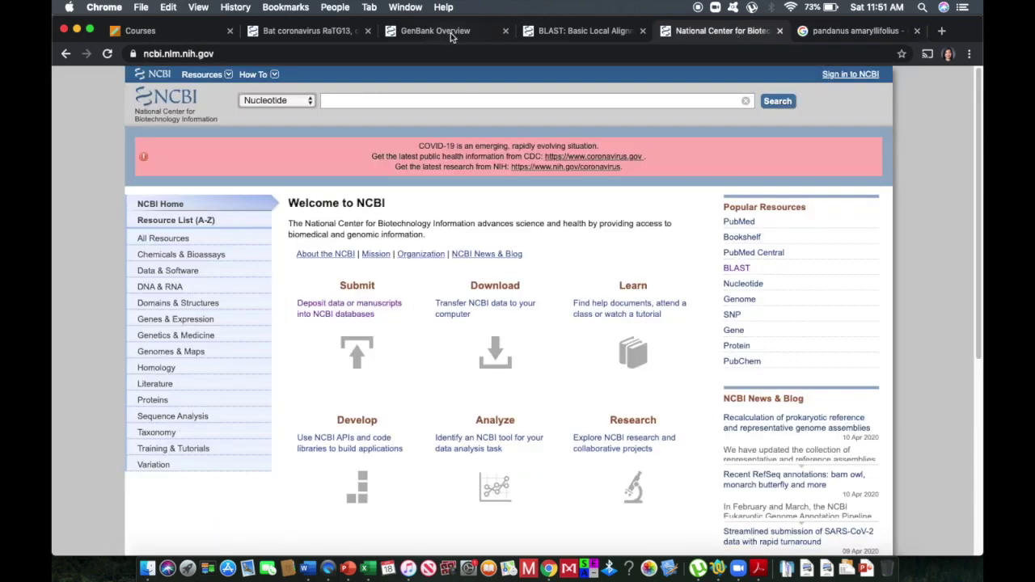
type("pandanus amaryllifolius")
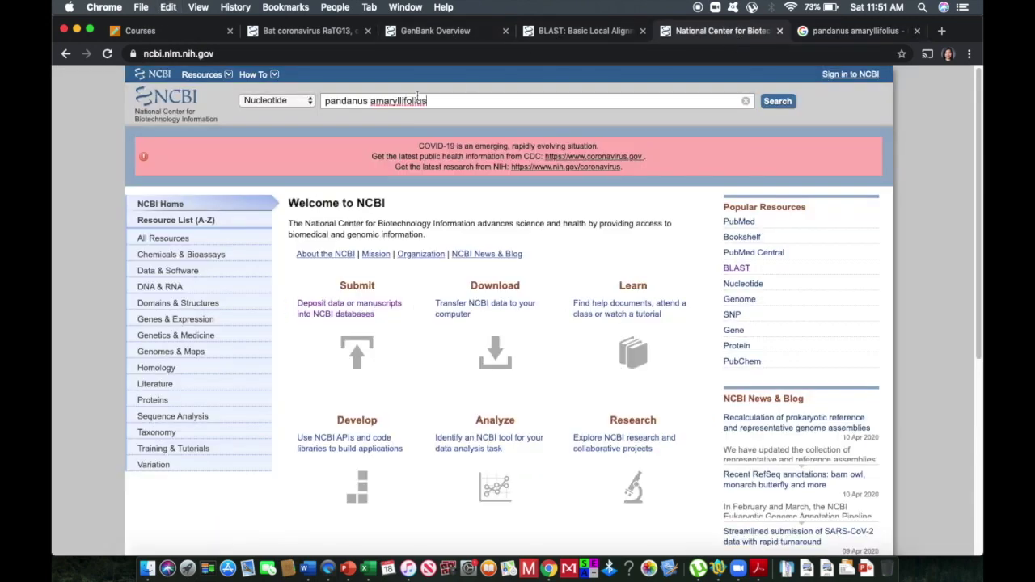
key("super+Left")
left_click(778, 103)
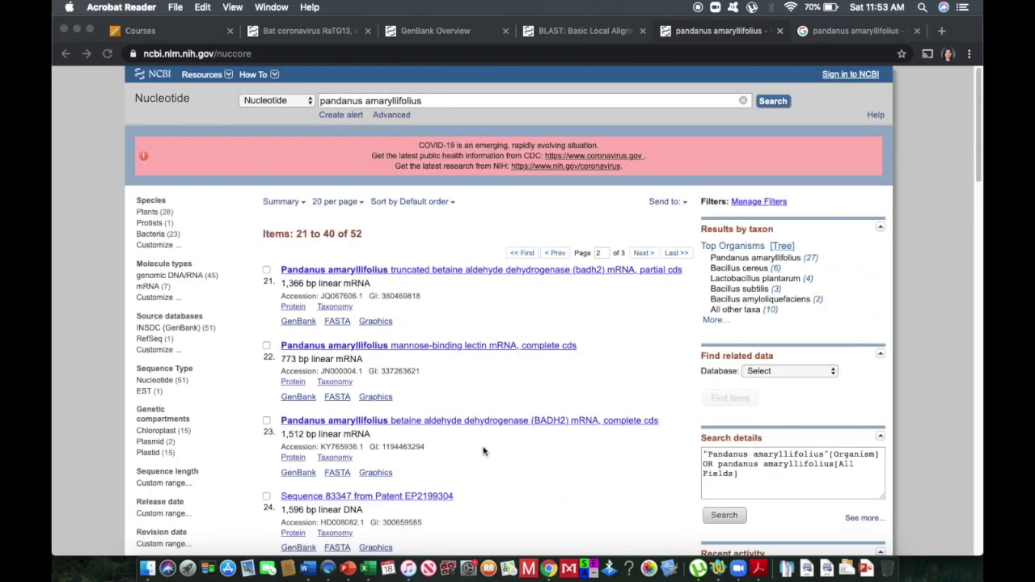
Review the 52 results' count and sequence lengths, then open the badh2 mRNA record JQ067606.1
left_click(287, 285)
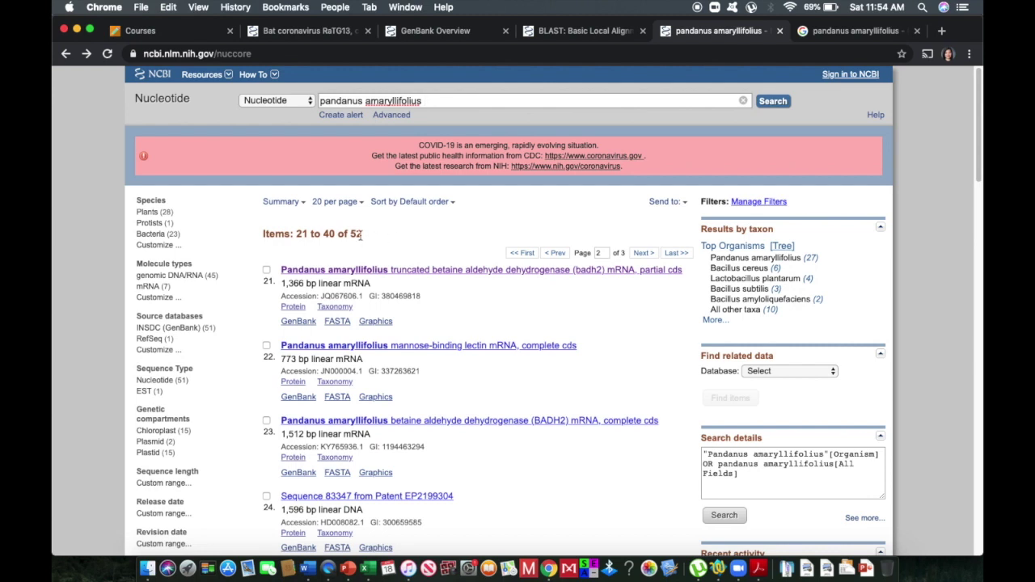
left_click_drag(261, 234, 375, 240)
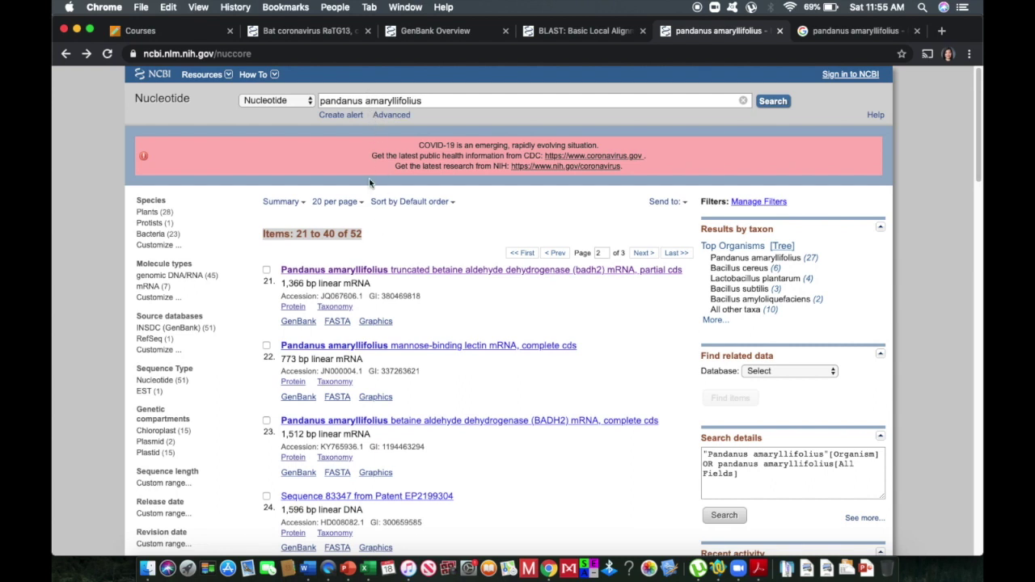
left_click(365, 242)
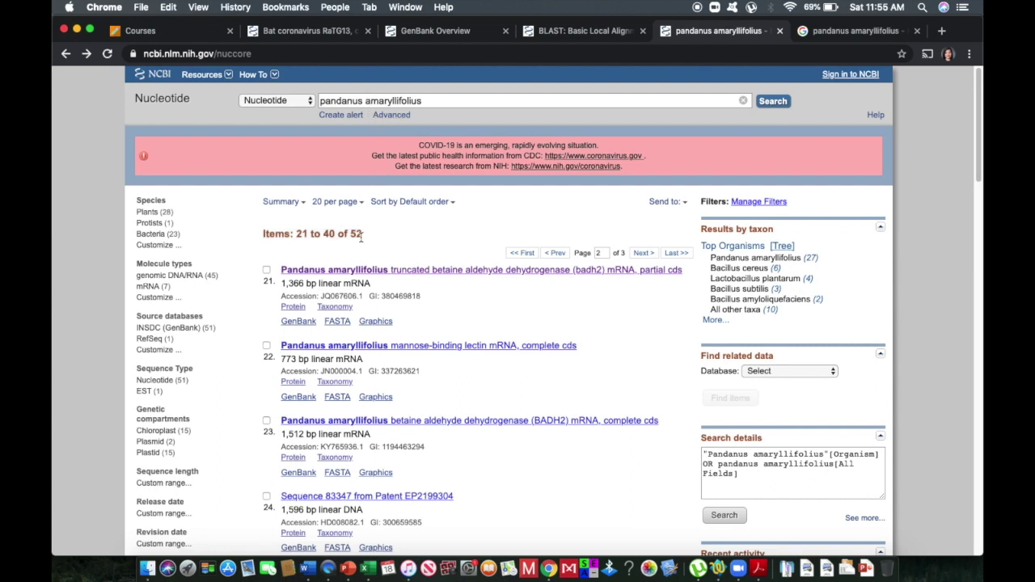
scroll(361, 235, "down", 2)
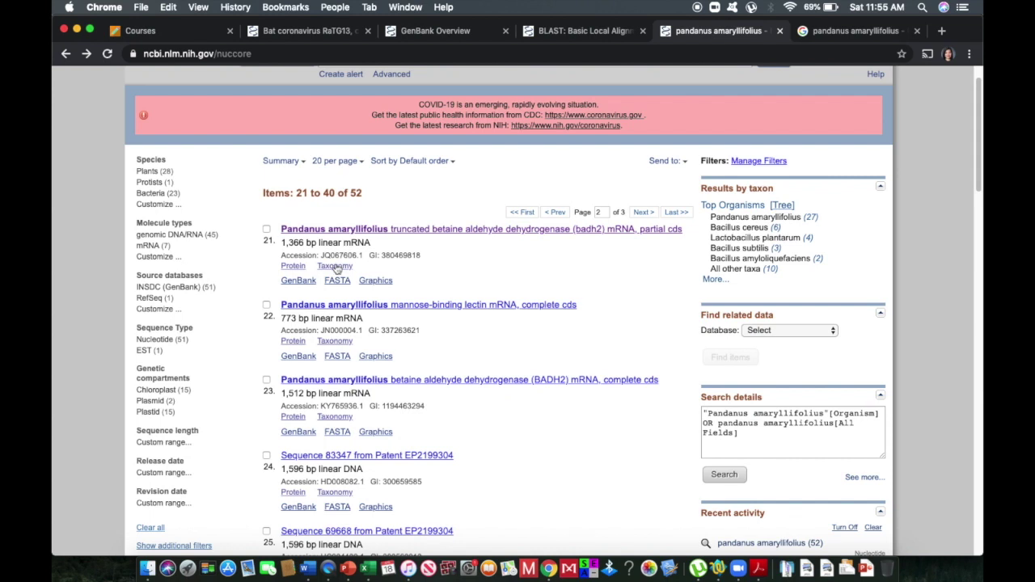
scroll(335, 267, "down", 1)
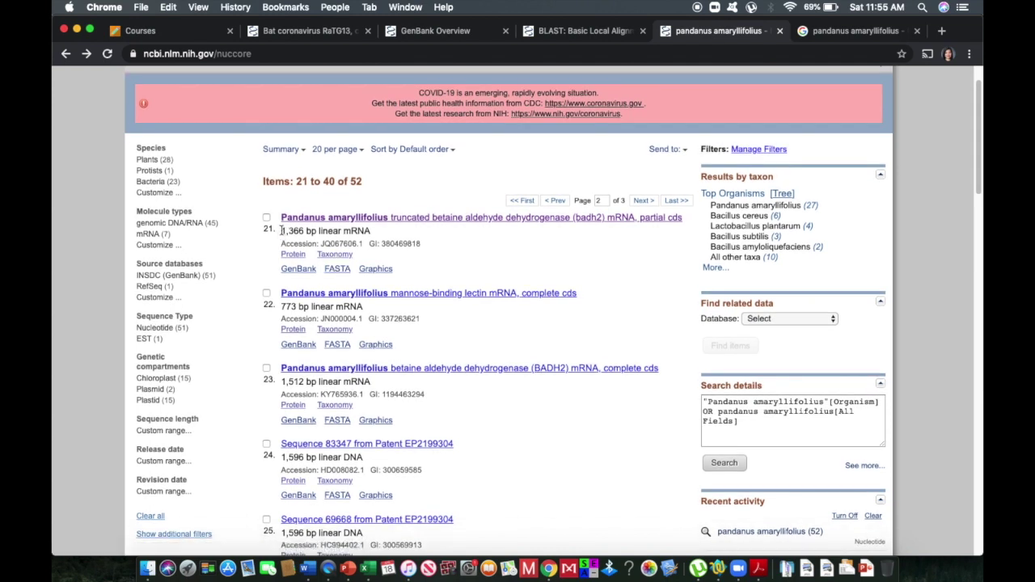
left_click_drag(282, 231, 322, 231)
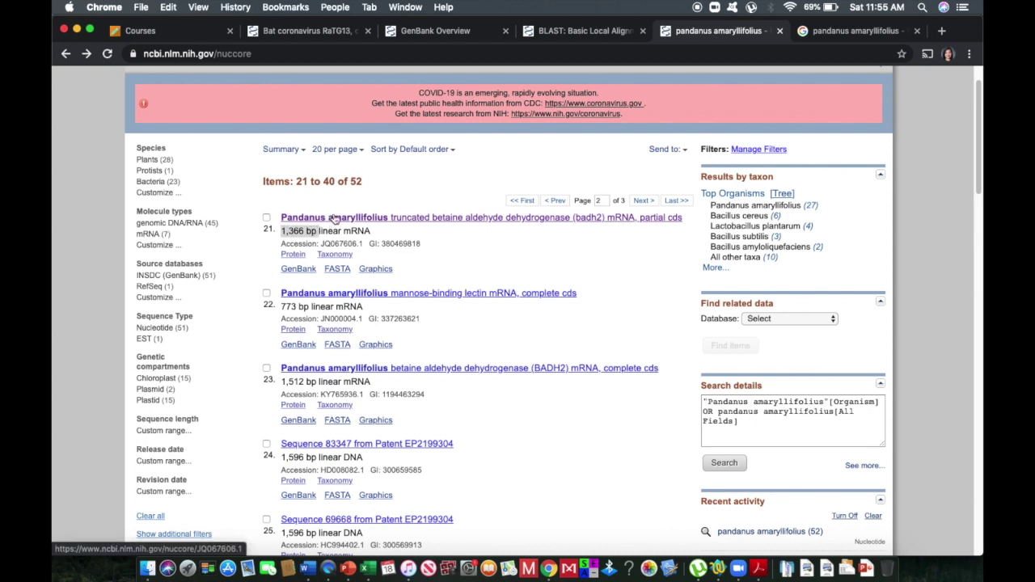
scroll(334, 220, "down", 1)
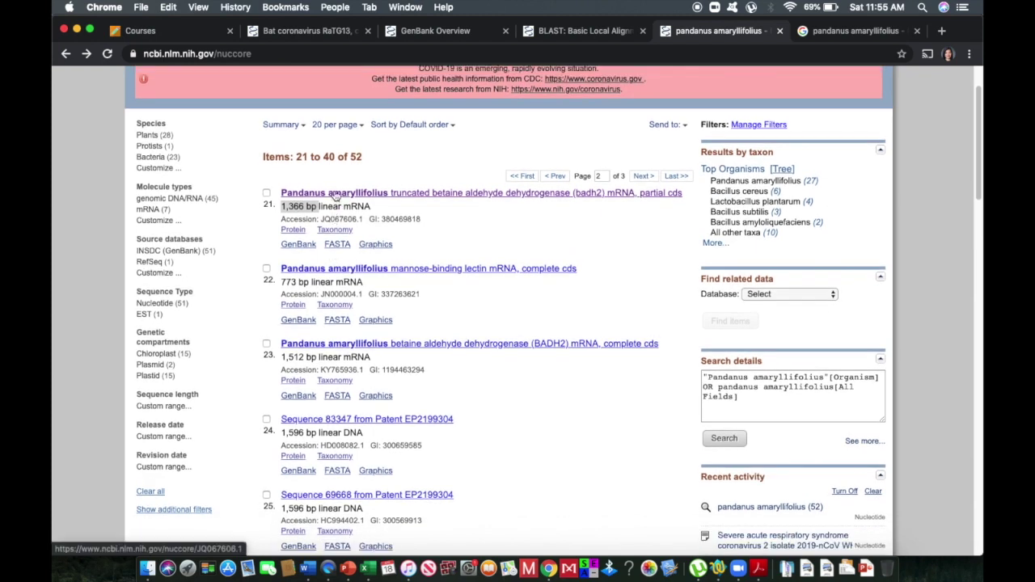
left_click(335, 196)
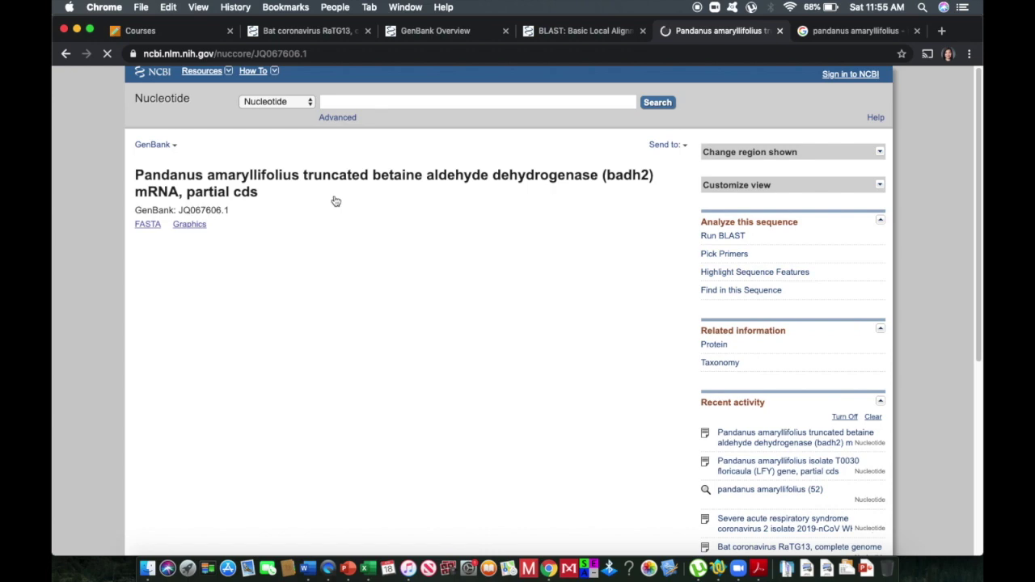
Scroll through record JQ067606.1 and highlight the organism's taxonomic lineage
scroll(335, 201, "down", 3)
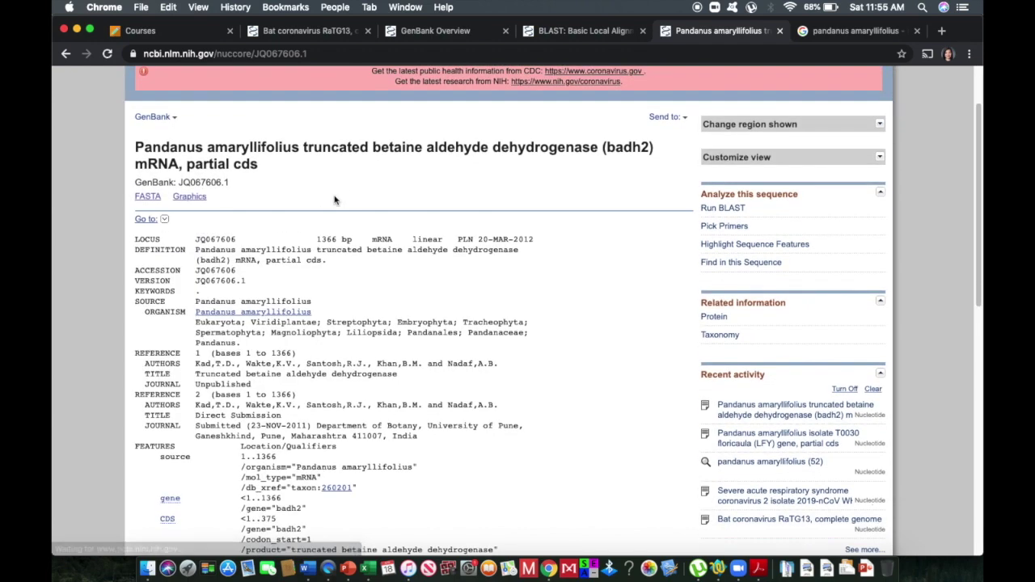
scroll(335, 201, "down", 3)
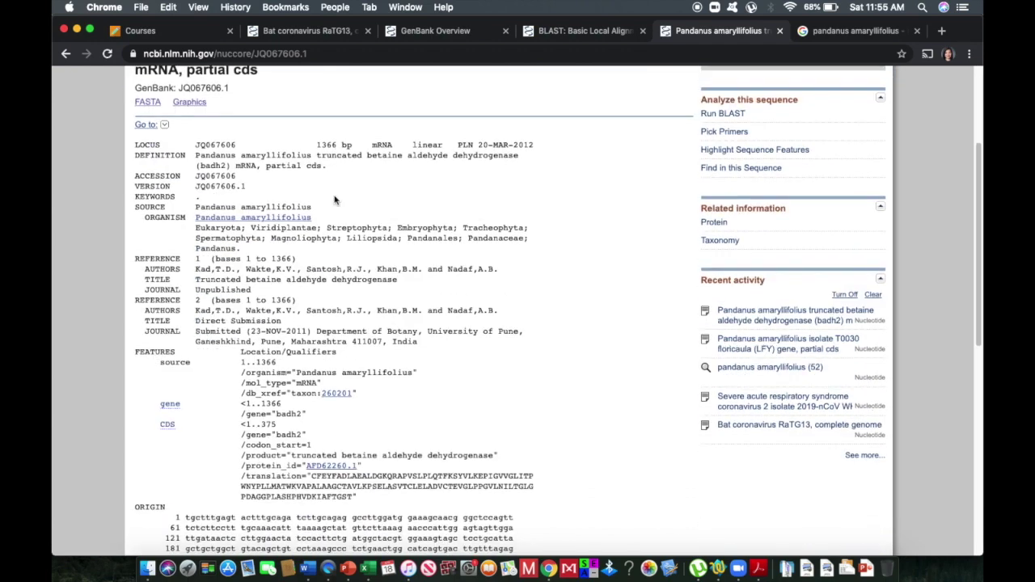
scroll(336, 200, "down", 1)
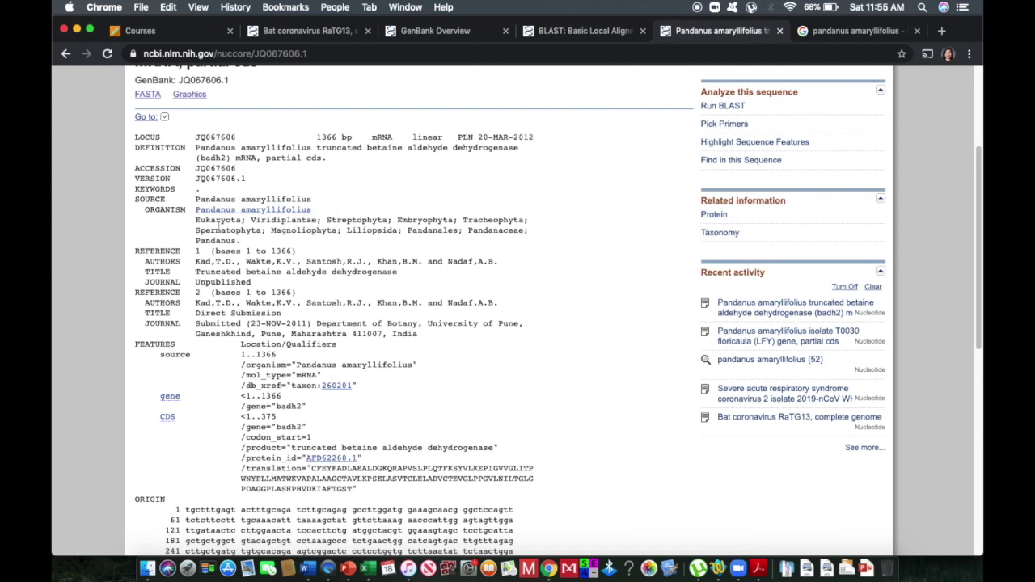
left_click_drag(195, 219, 552, 237)
scroll(144, 258, "down", 2)
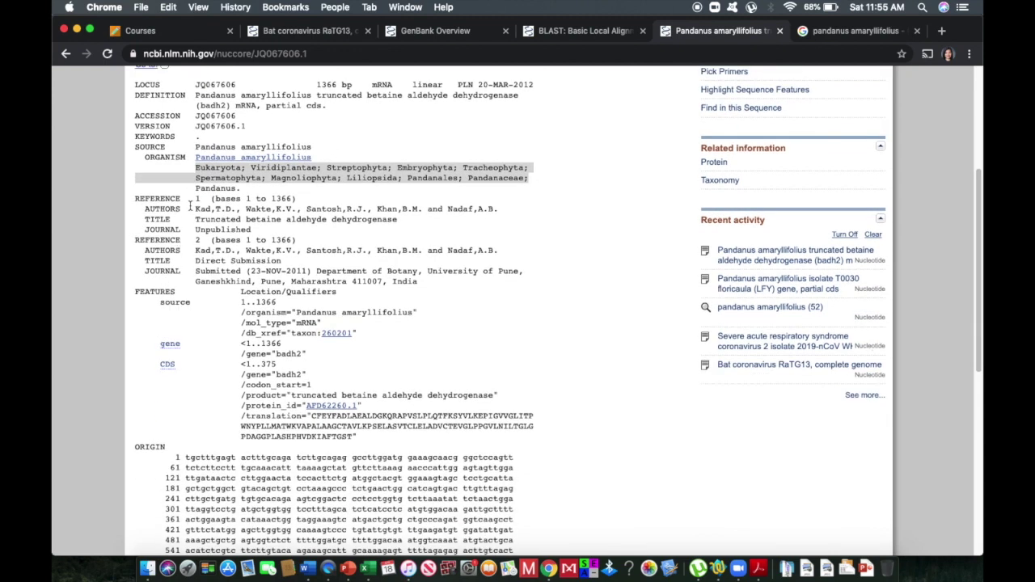
left_click_drag(196, 212, 500, 210)
scroll(380, 244, "down", 1)
scroll(381, 245, "down", 1)
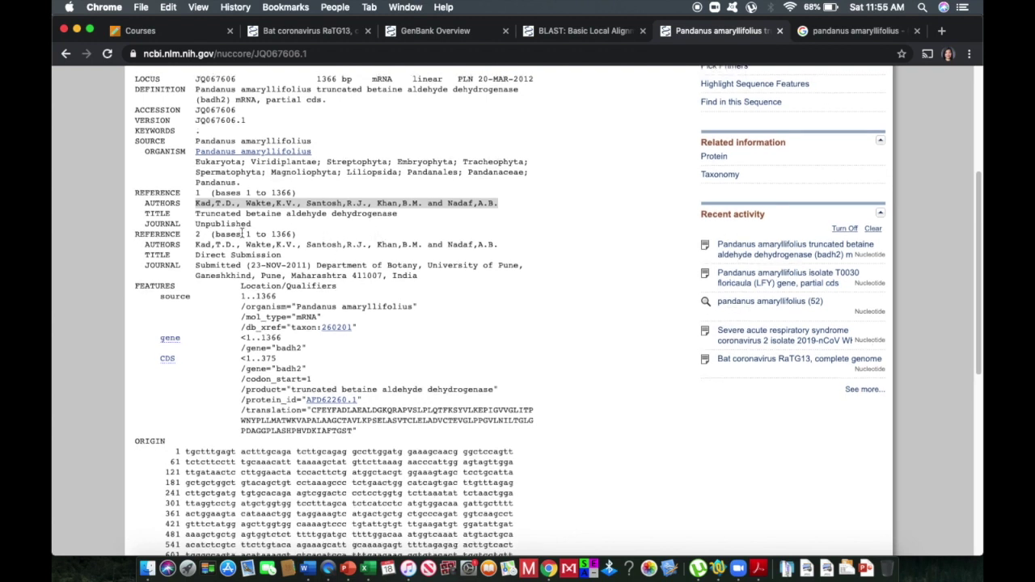
scroll(241, 233, "up", 2)
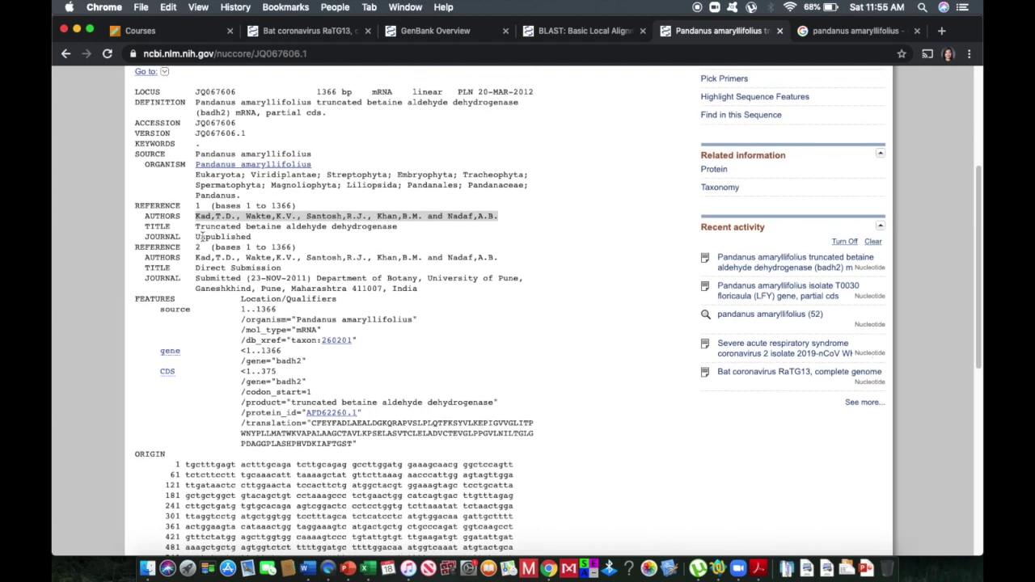
Highlight the Unpublished first reference, then scan the badh2 CDS and 1366 bp sequence
left_click_drag(194, 236, 260, 239)
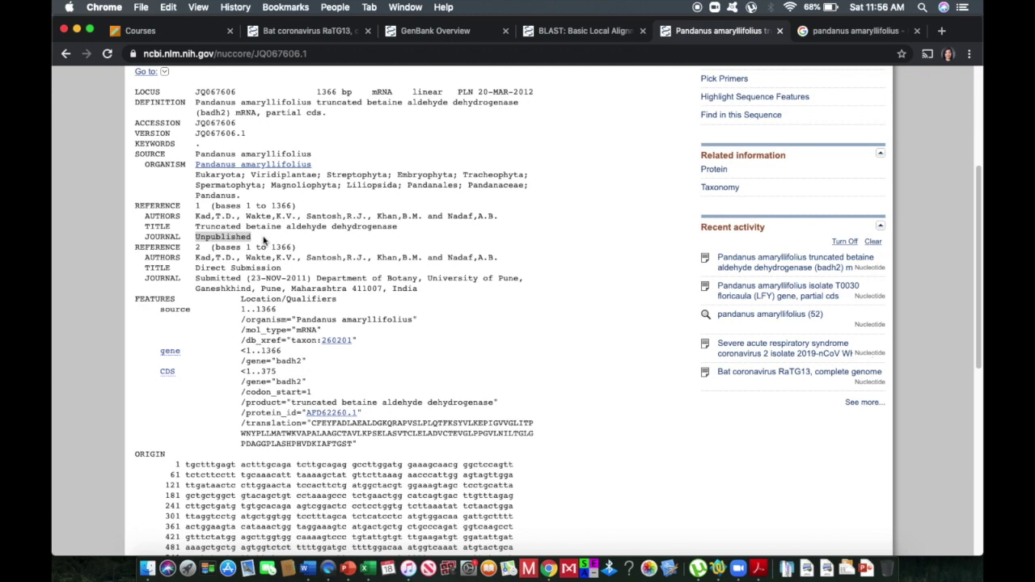
left_click(216, 250)
scroll(206, 273, "down", 3)
scroll(206, 272, "down", 5)
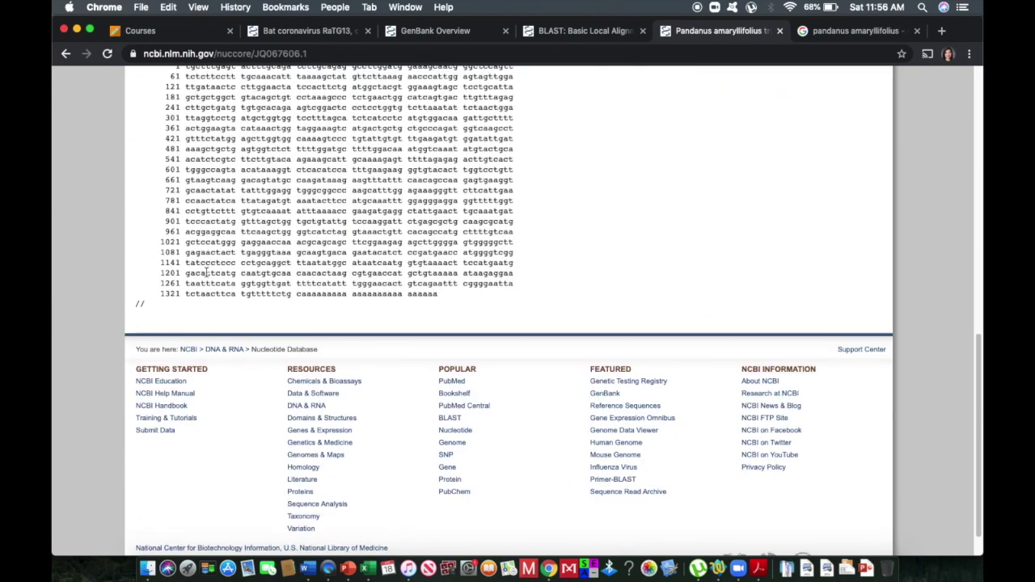
scroll(206, 272, "up", 7)
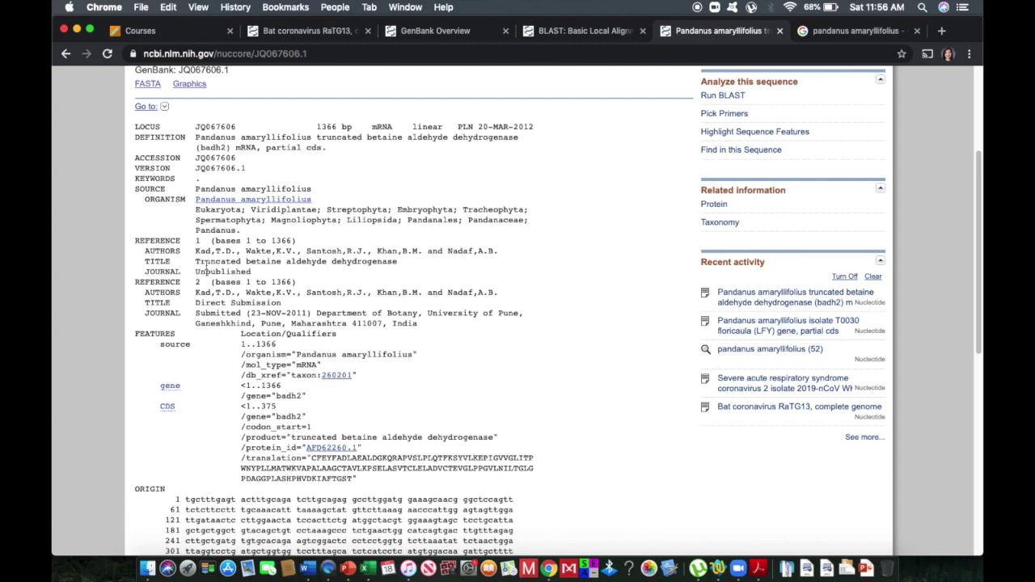
scroll(207, 272, "down", 3)
scroll(207, 272, "up", 7)
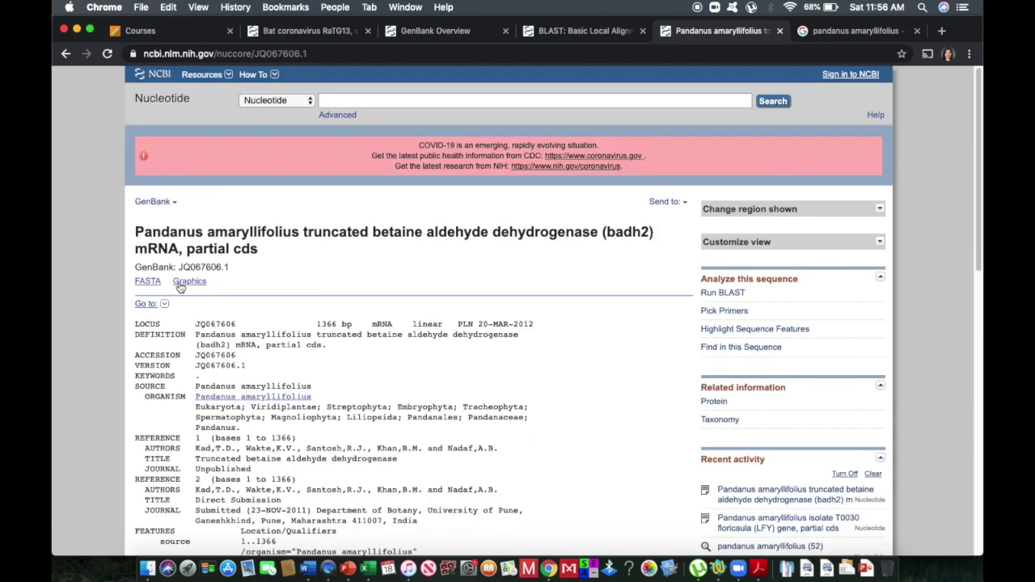
Show JQ067606.1 in FASTA format and copy the entire record, header included
left_click(148, 282)
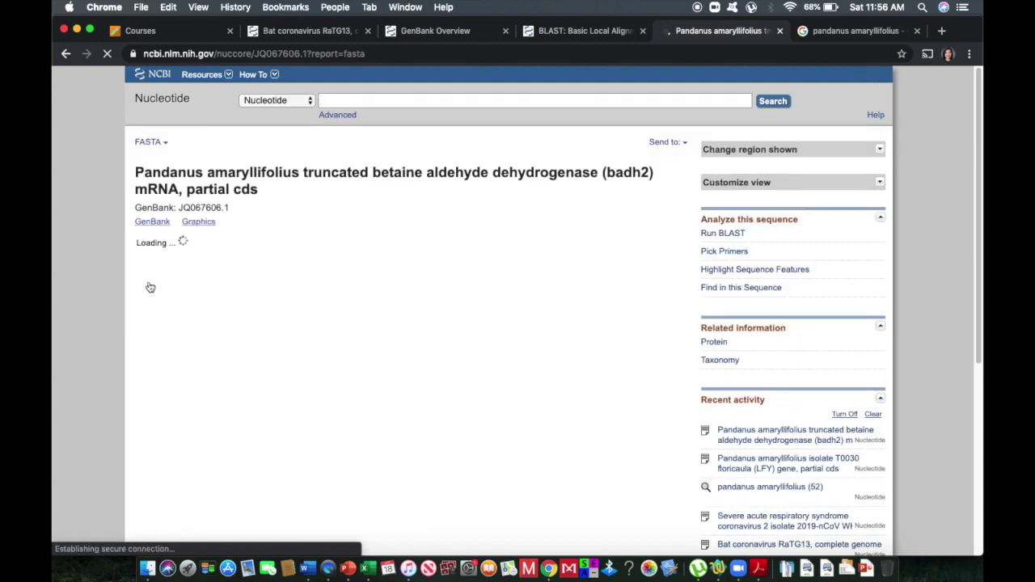
left_click_drag(335, 354, 138, 132)
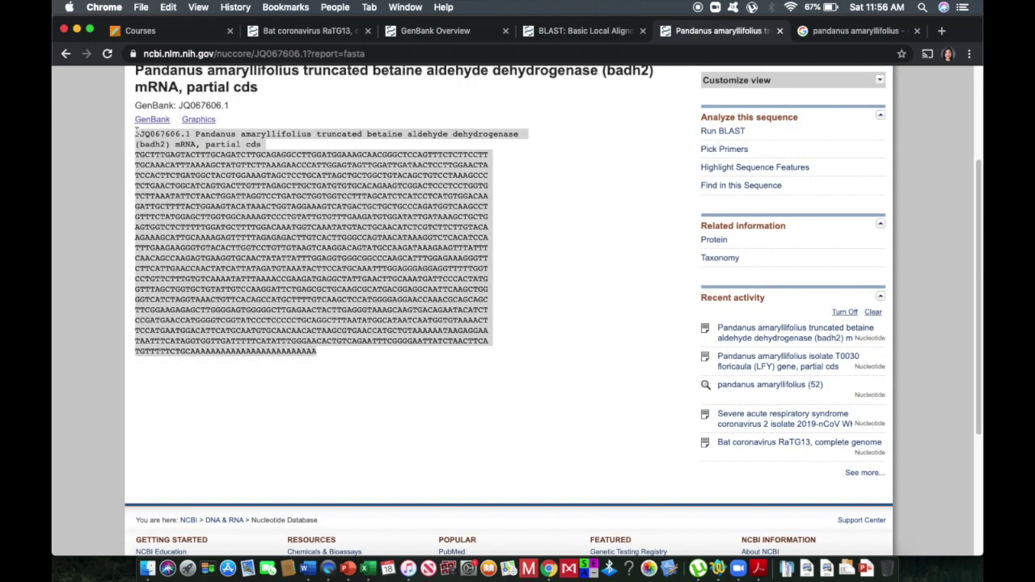
scroll(259, 267, "up", 1)
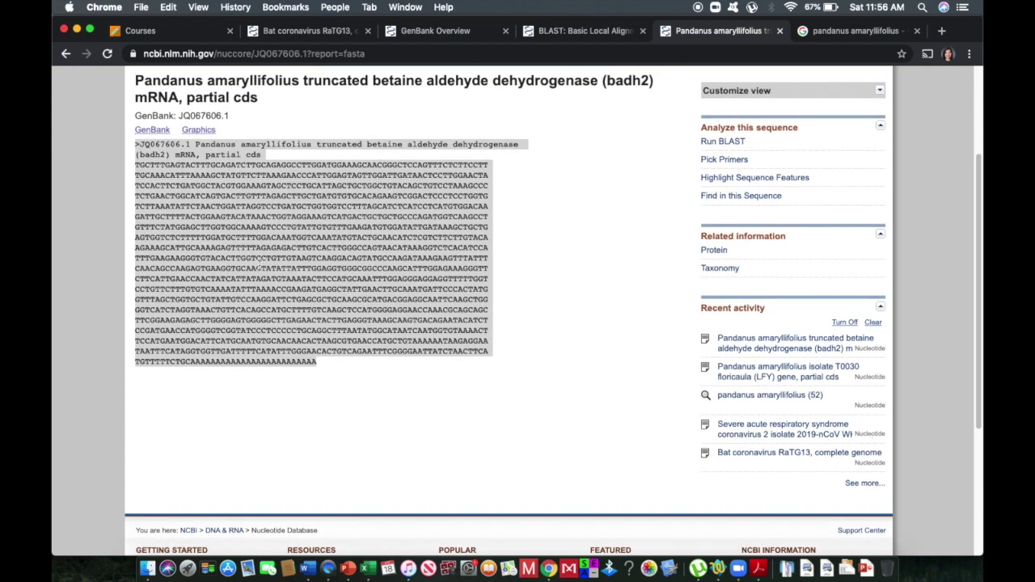
key("super+c")
left_click(722, 574)
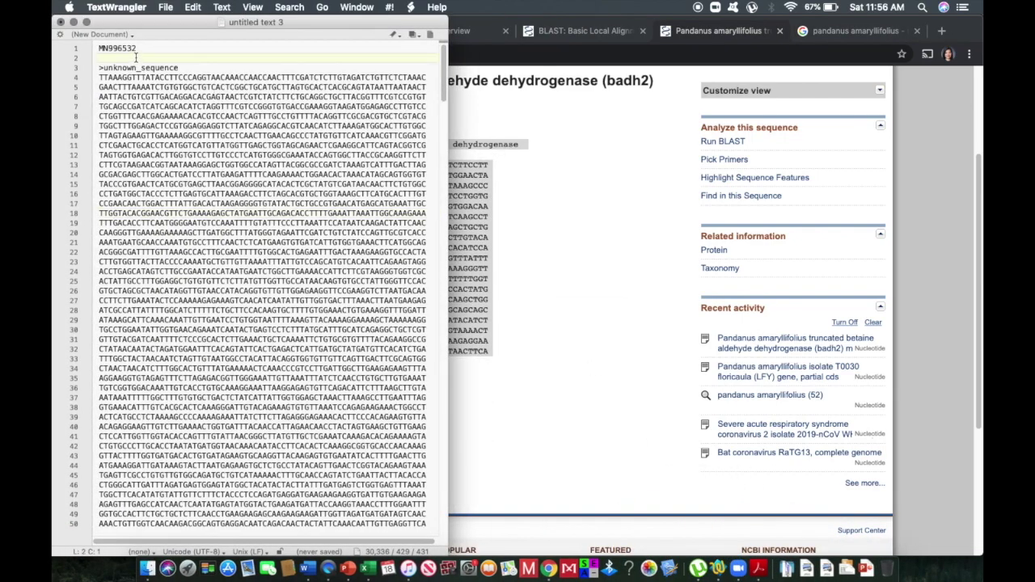
Paste the JQ067606.1 FASTA record at line 1 above MN996532, then minimize TextWrangler
left_click(98, 48)
key("Return")
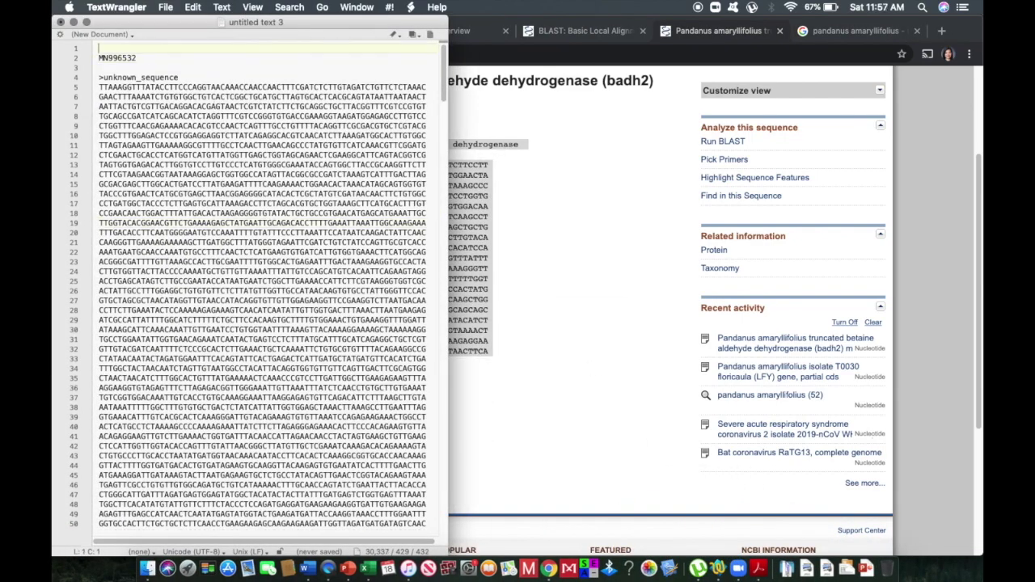
key("super+v")
key("Return")
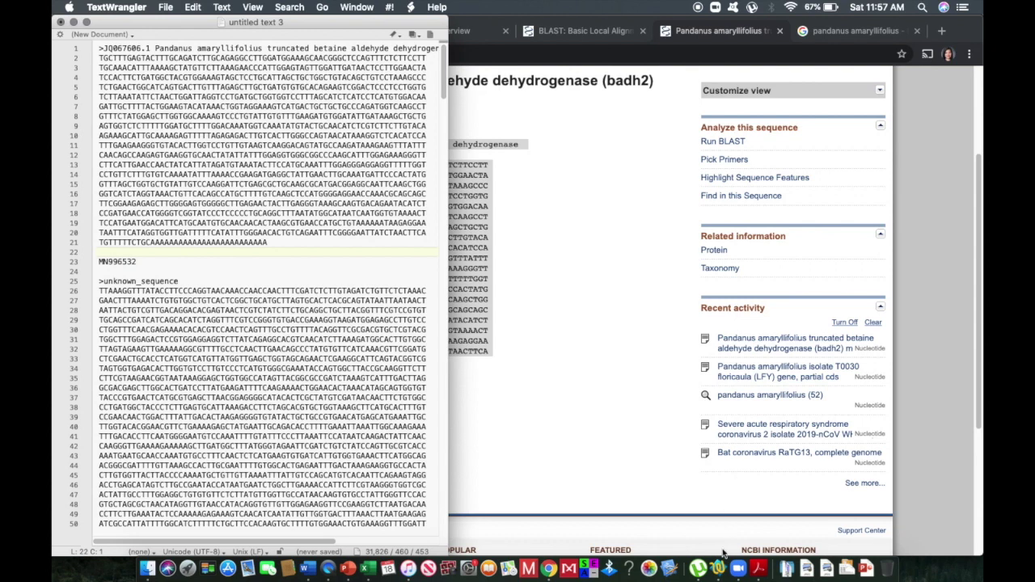
left_click(293, 291)
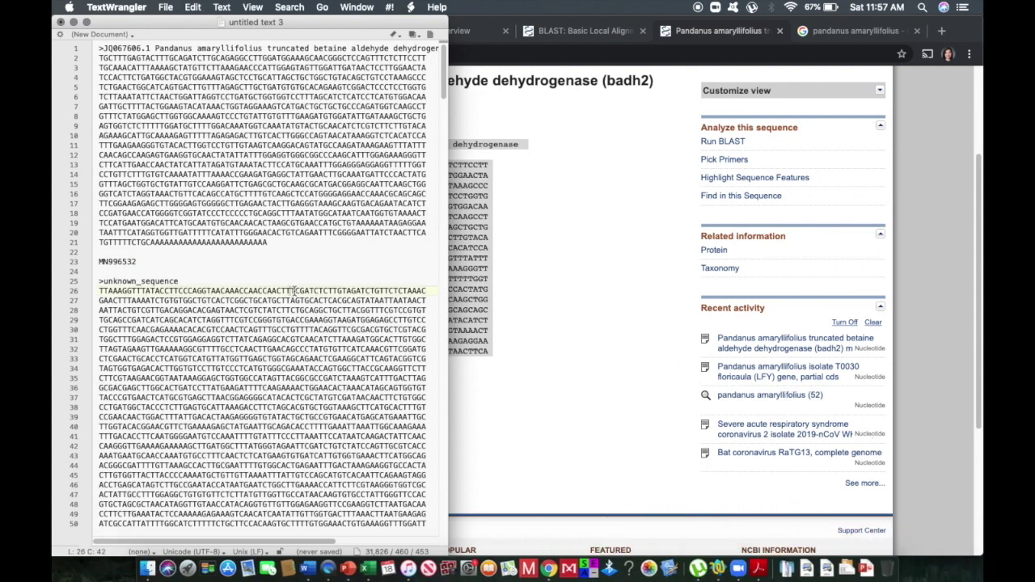
left_click(72, 23)
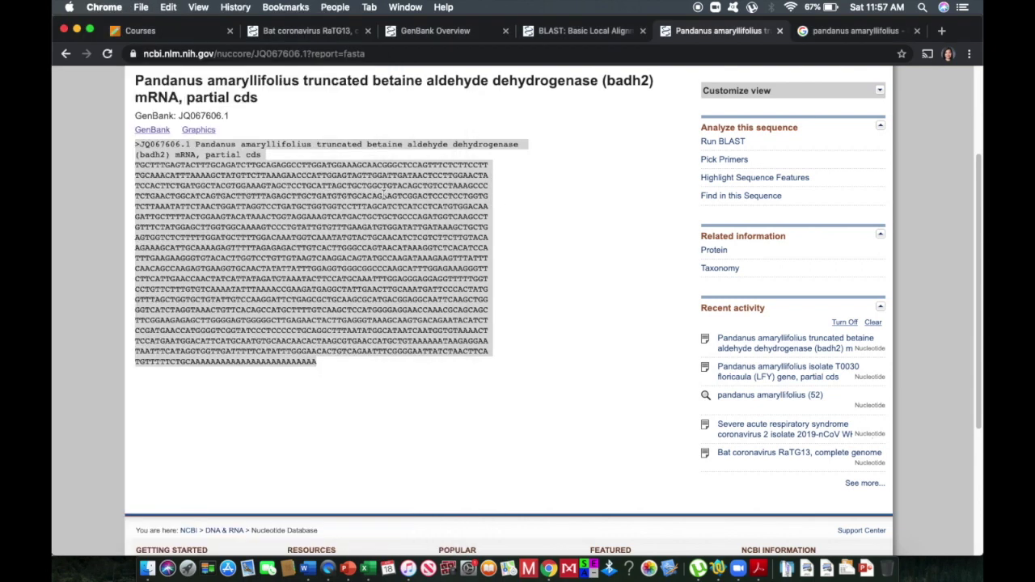
scroll(458, 231, "up", 3)
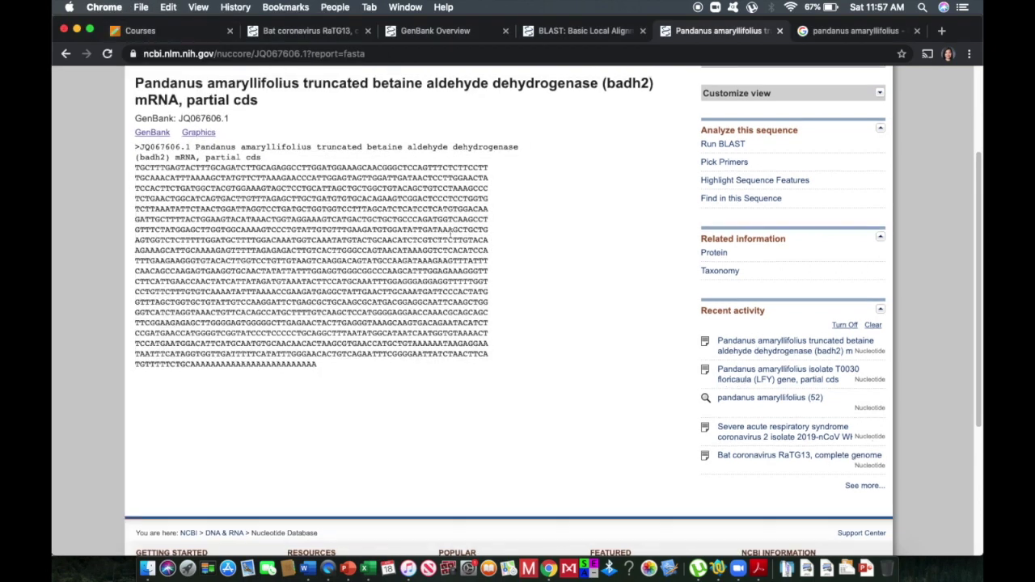
scroll(461, 232, "up", 1)
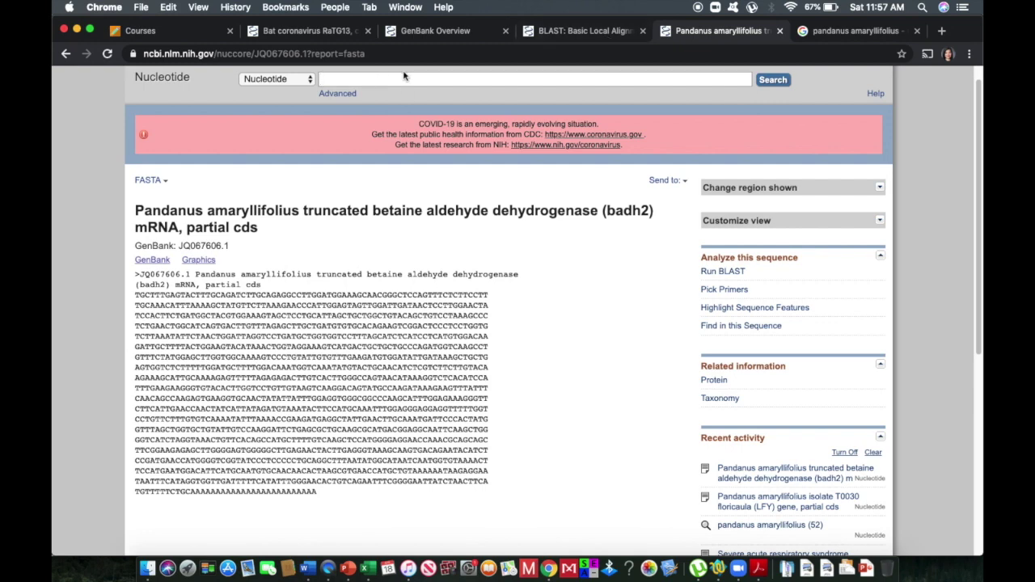
left_click(572, 32)
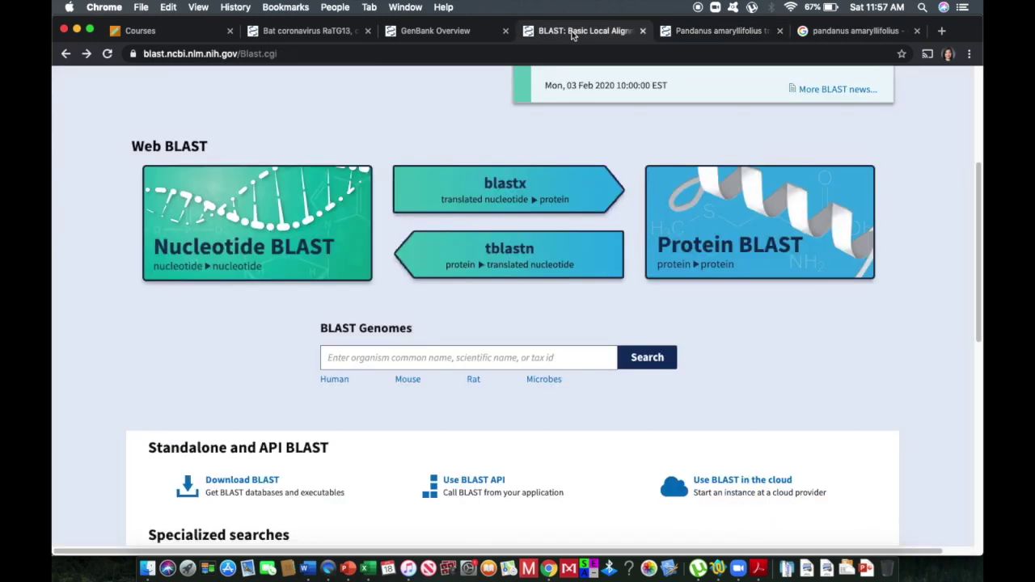
left_click(724, 32)
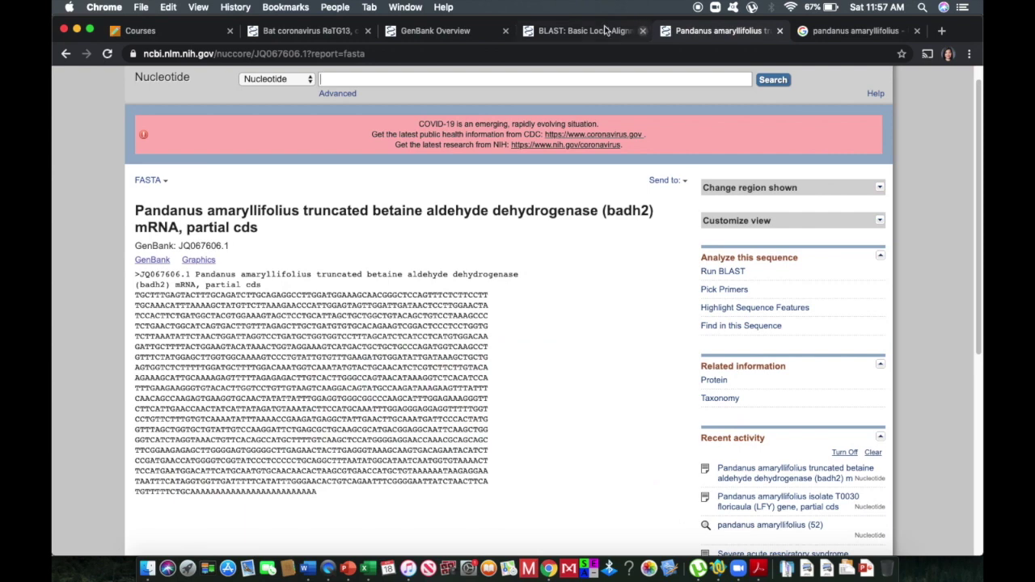
left_click_drag(55, 18, 66, 18)
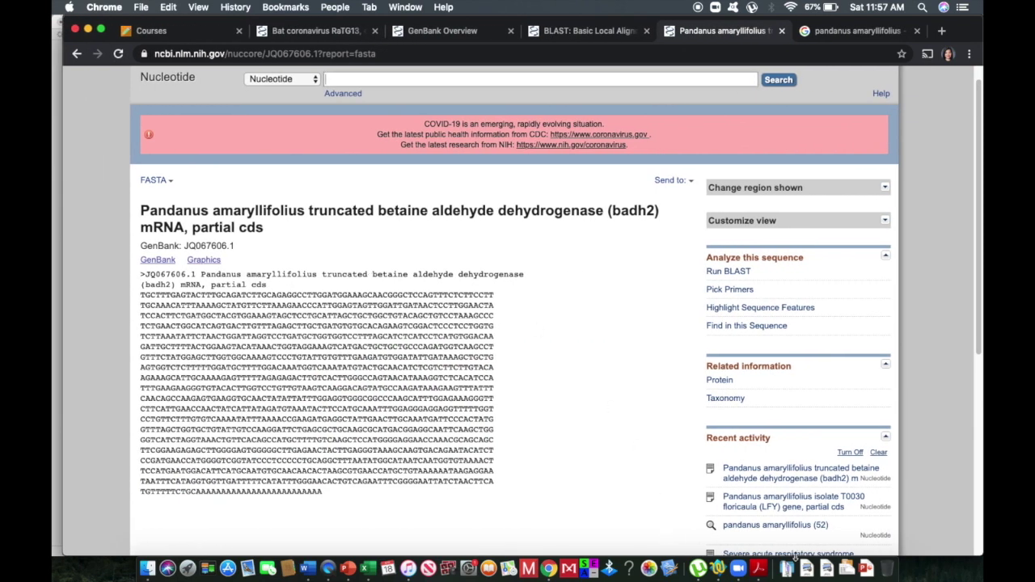
In the pneumonia outbreak coronavirus paper's Data availability section, select accession MN996532
left_click(724, 544)
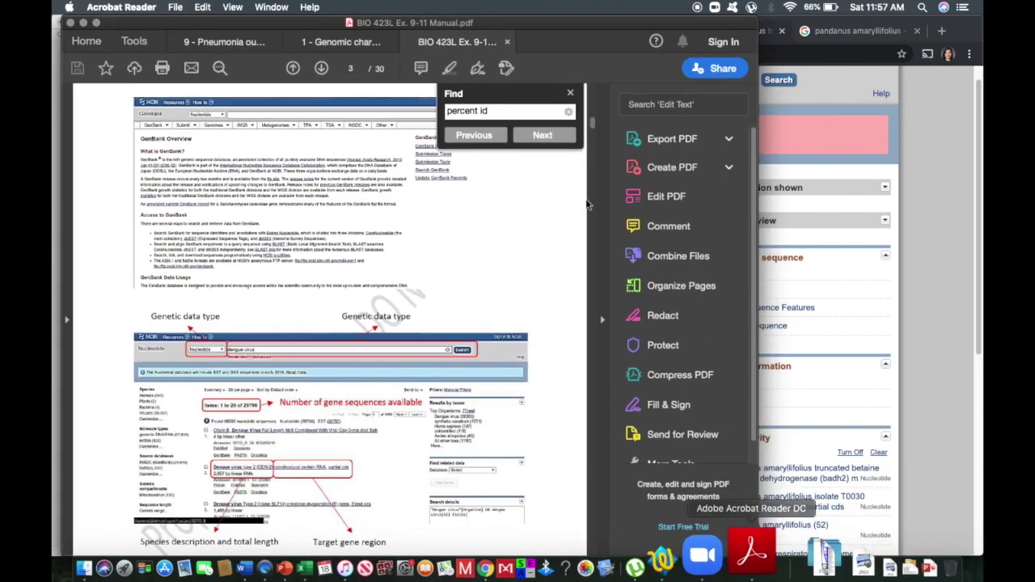
left_click(352, 48)
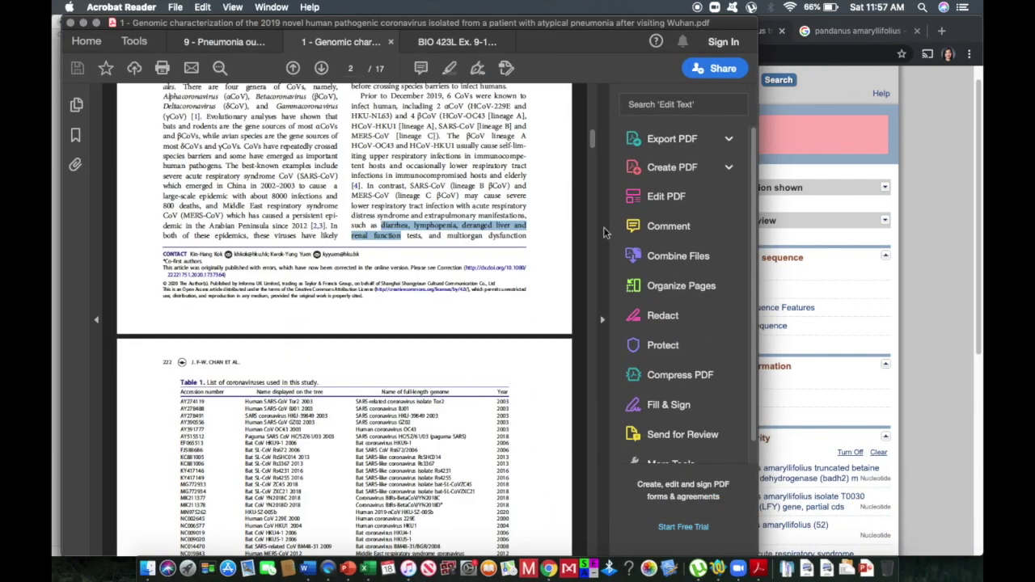
scroll(605, 229, "down", 10)
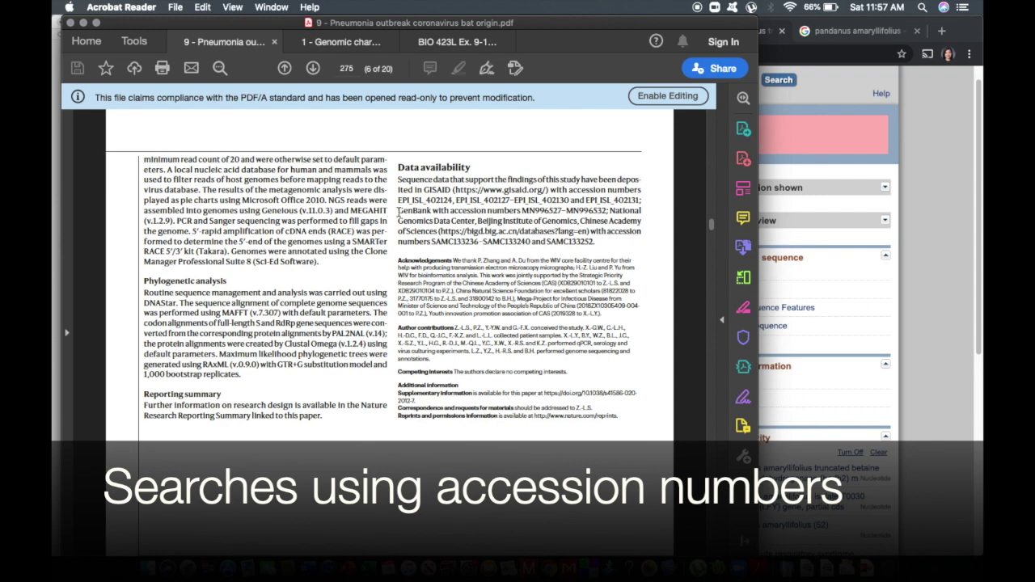
left_click_drag(398, 212, 607, 211)
left_click(596, 220)
left_click_drag(607, 212, 568, 212)
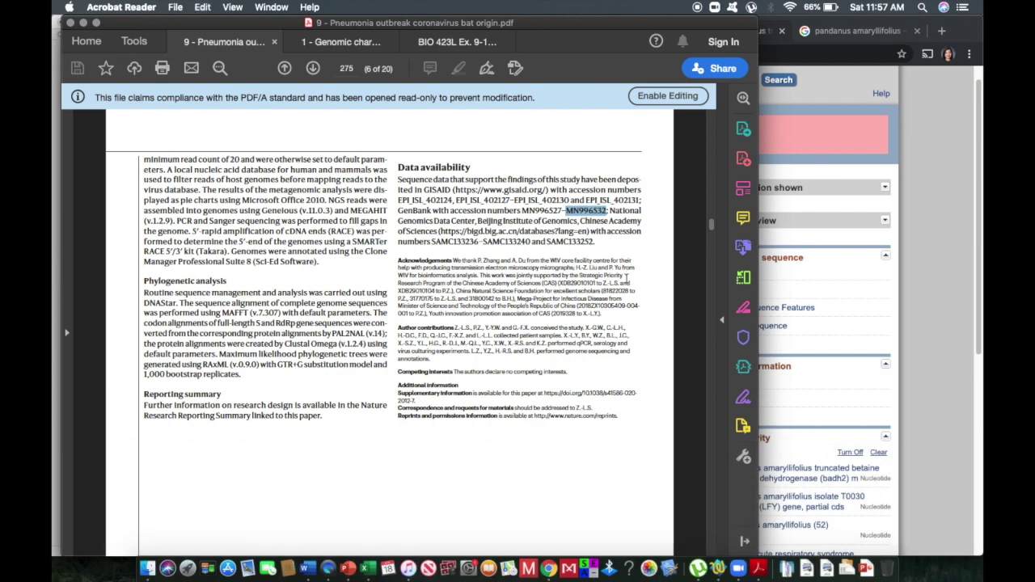
Search the NCBI Nucleotide database for the pasted accession MN996532
left_click(87, 23)
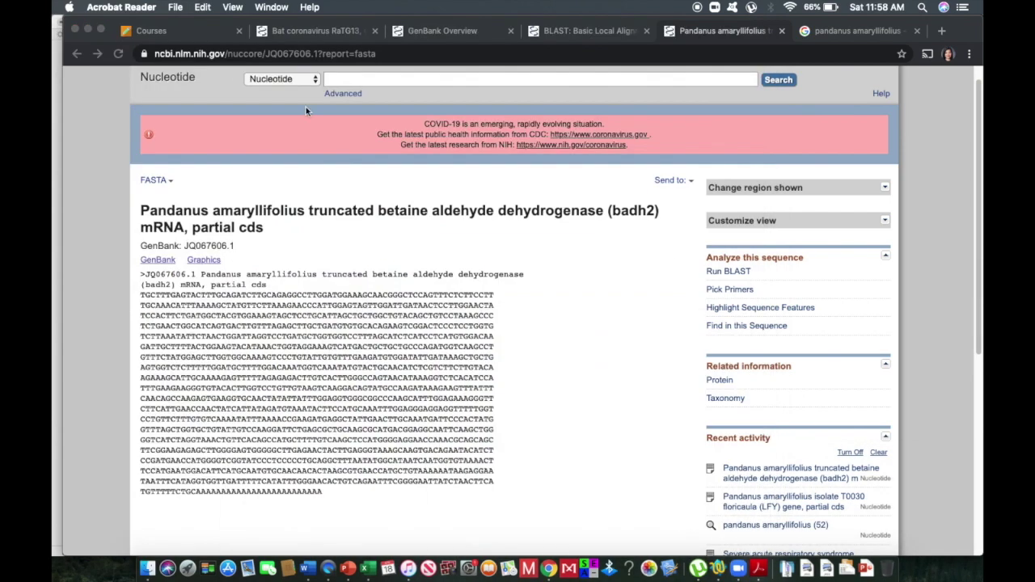
left_click(353, 83)
scroll(374, 96, "up", 1)
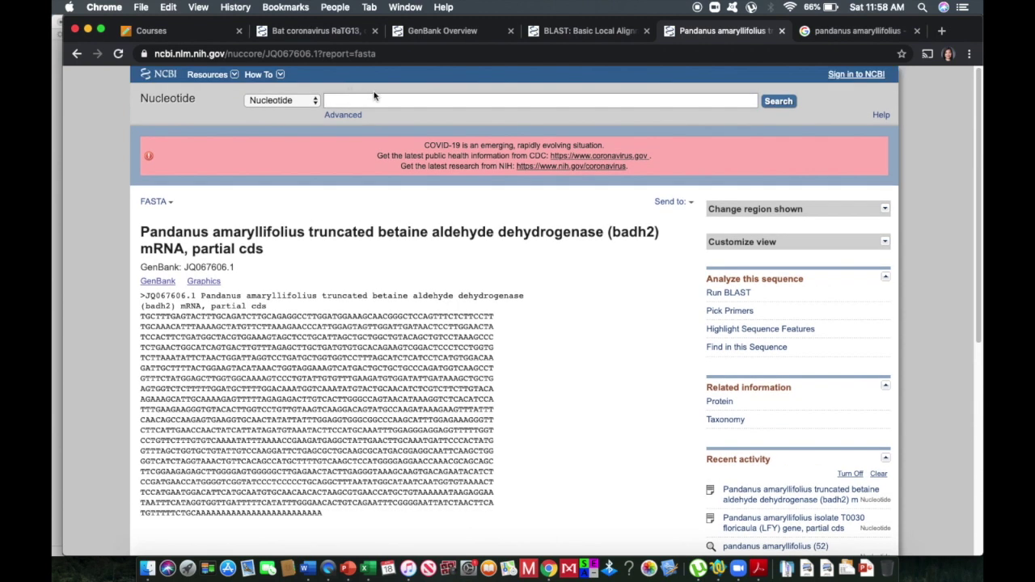
key("super+v")
left_click(790, 106)
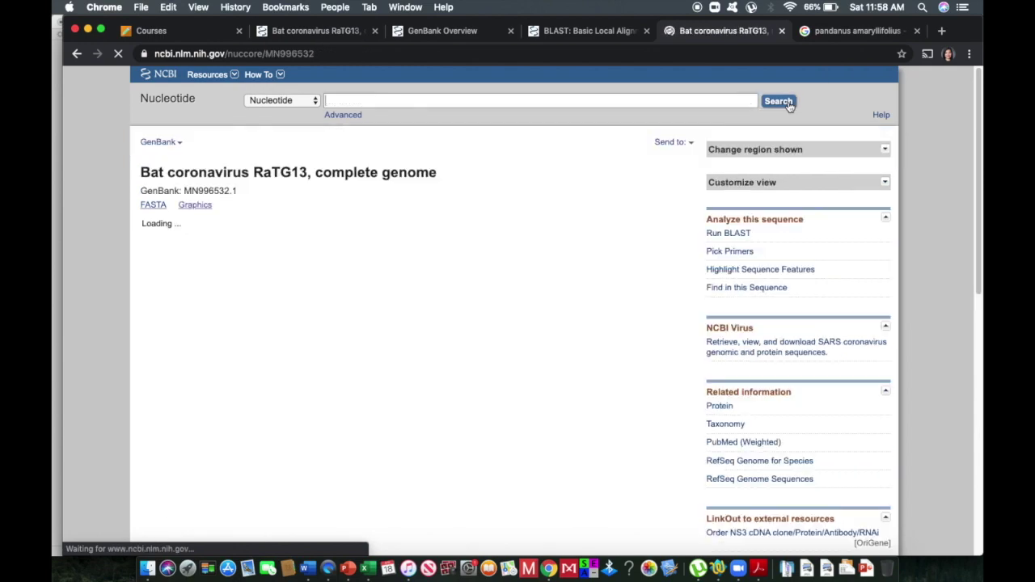
Review the RaTG13 genome record MN996532.1, highlighting its direct-submission journal and second reference's authors
scroll(533, 265, "down", 10)
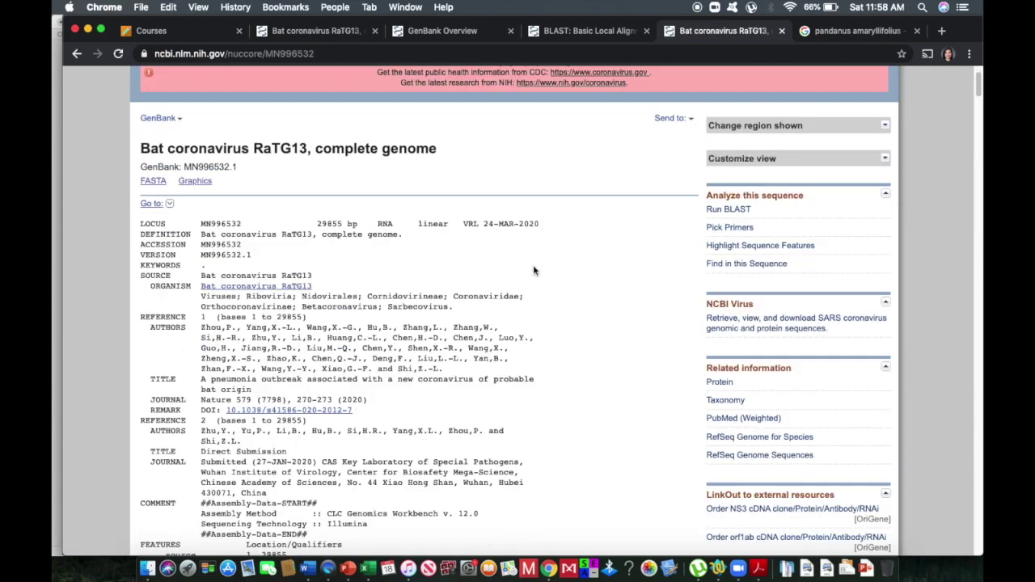
scroll(533, 269, "down", 5)
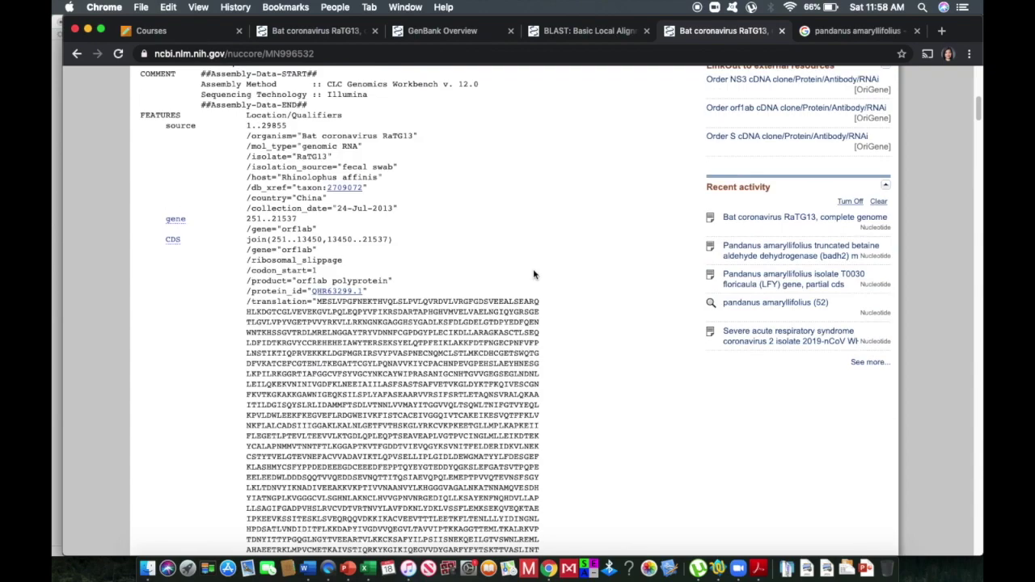
scroll(533, 268, "up", 3)
scroll(533, 269, "down", 15)
scroll(534, 275, "down", 20)
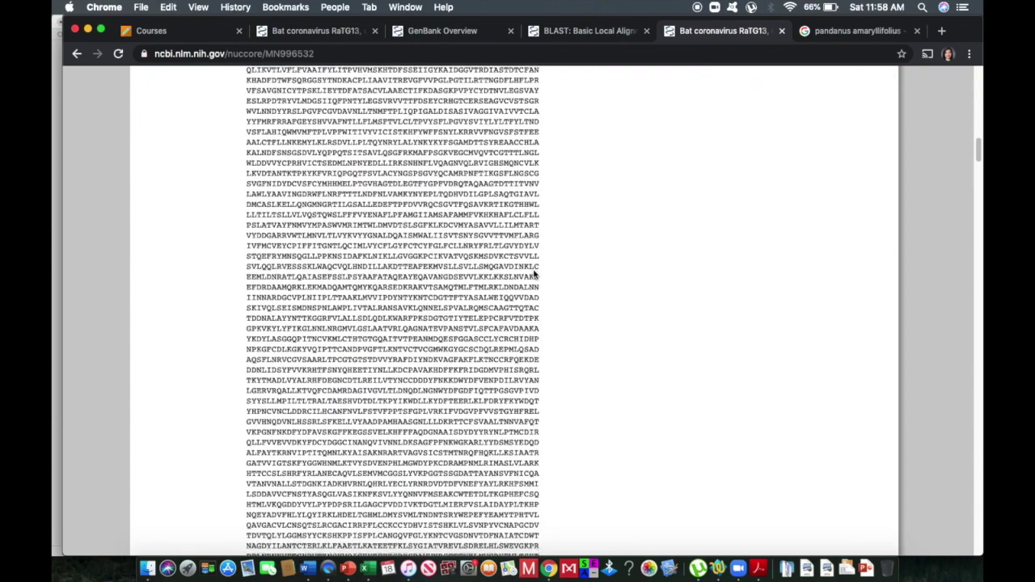
scroll(533, 275, "up", 20)
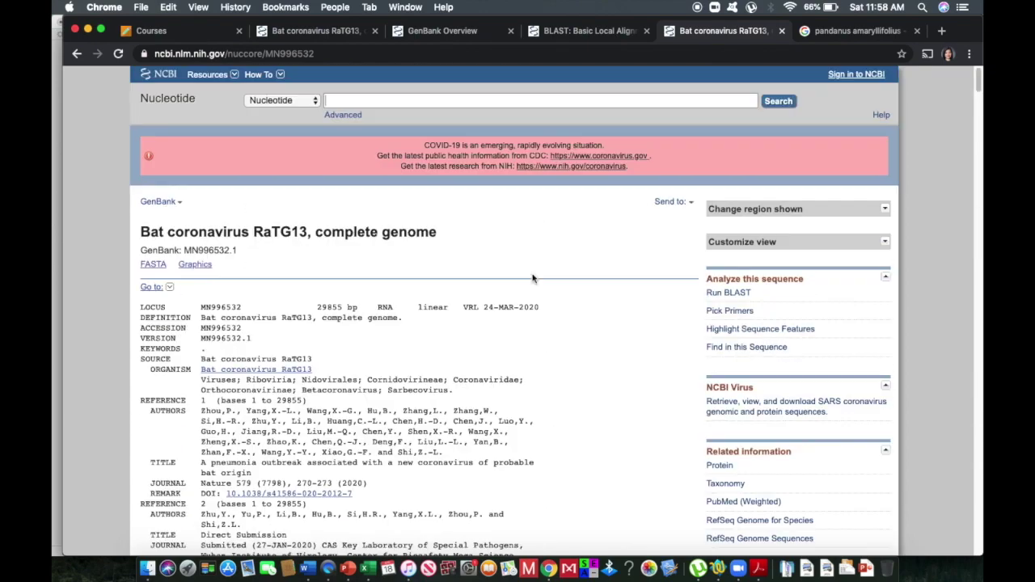
scroll(533, 275, "down", 8)
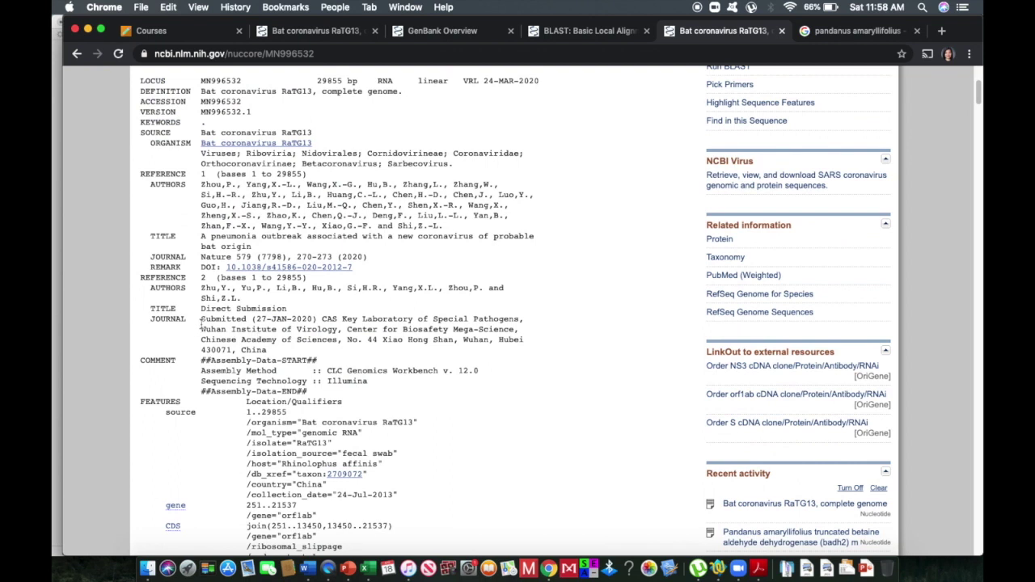
left_click_drag(202, 324, 537, 351)
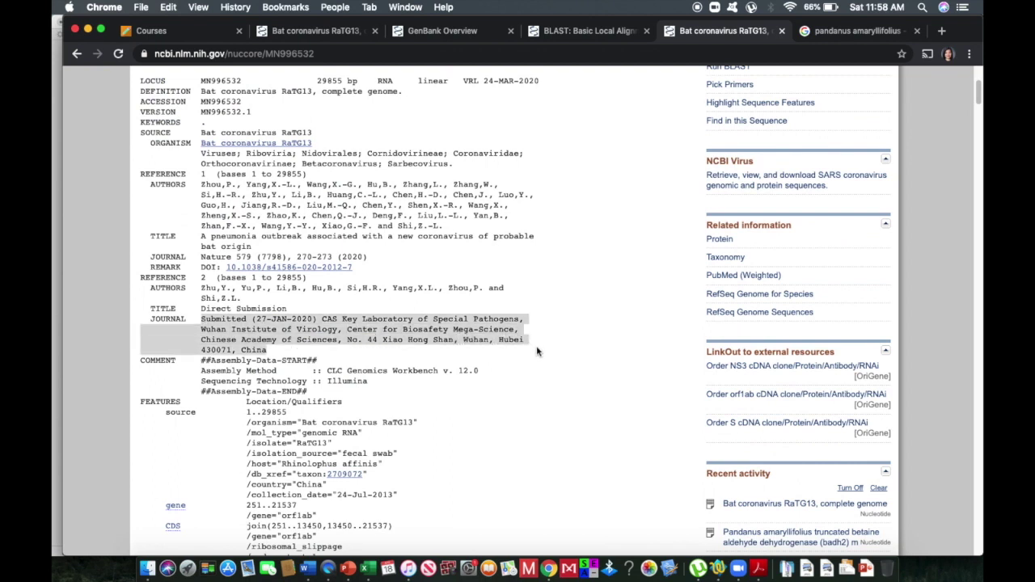
scroll(232, 319, "up", 1)
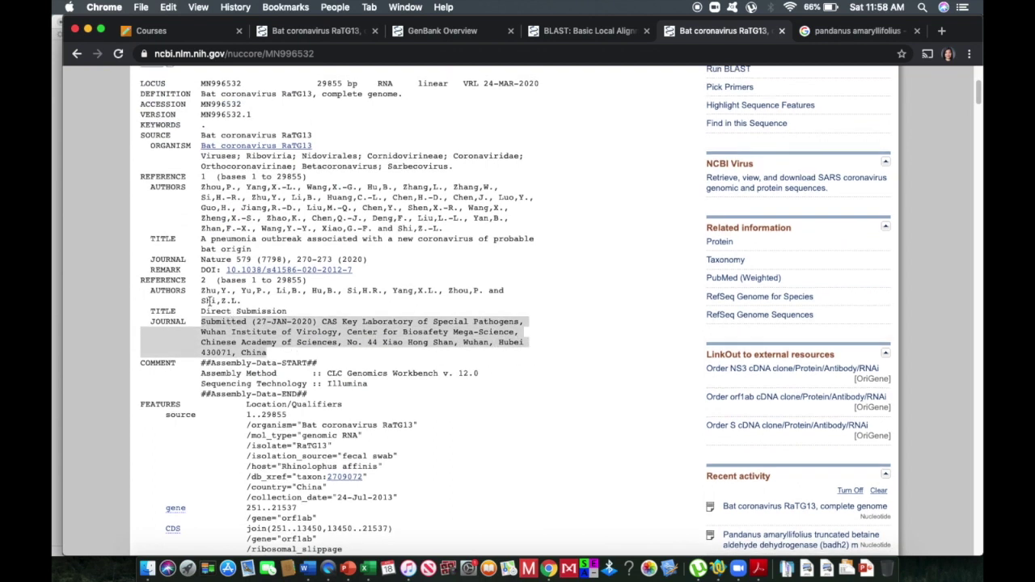
left_click_drag(201, 290, 236, 300)
scroll(244, 306, "up", 1)
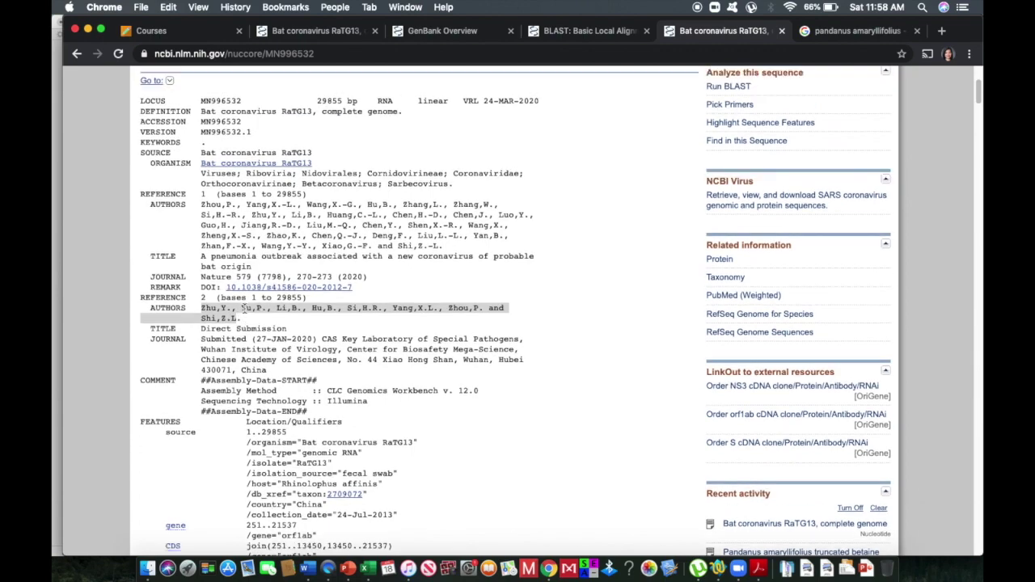
scroll(240, 300, "down", 1)
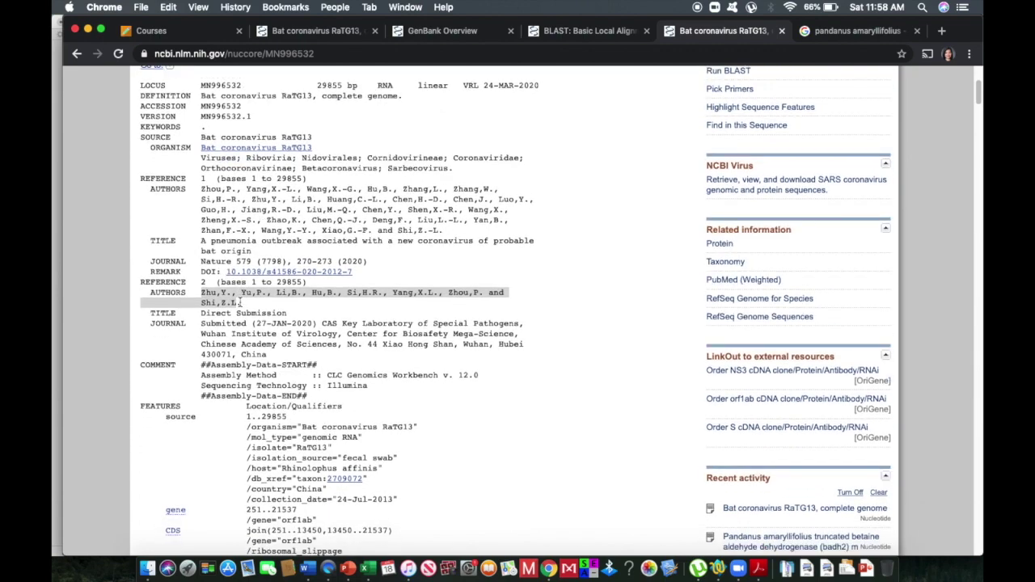
scroll(240, 301, "up", 5)
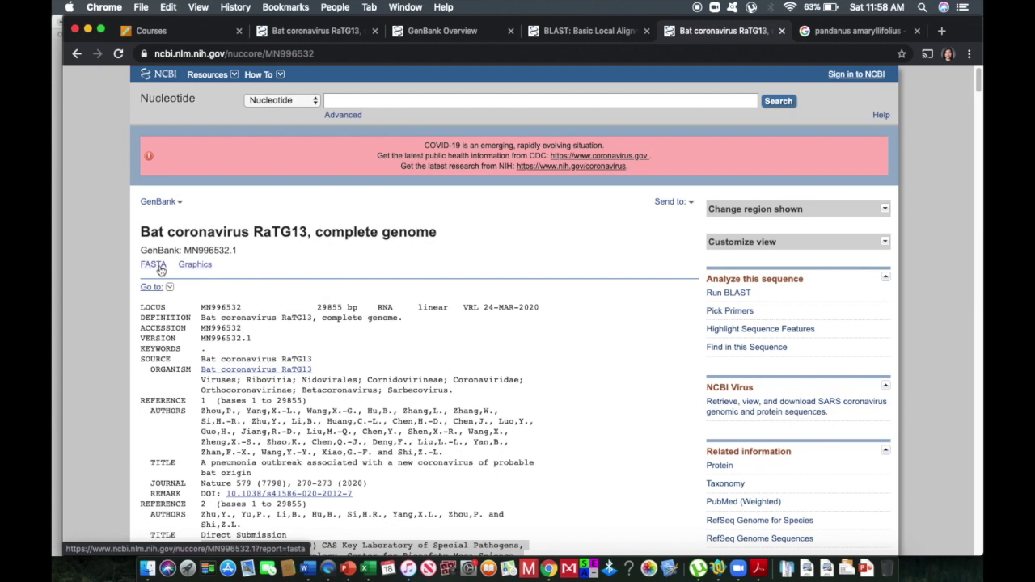
left_click(161, 271)
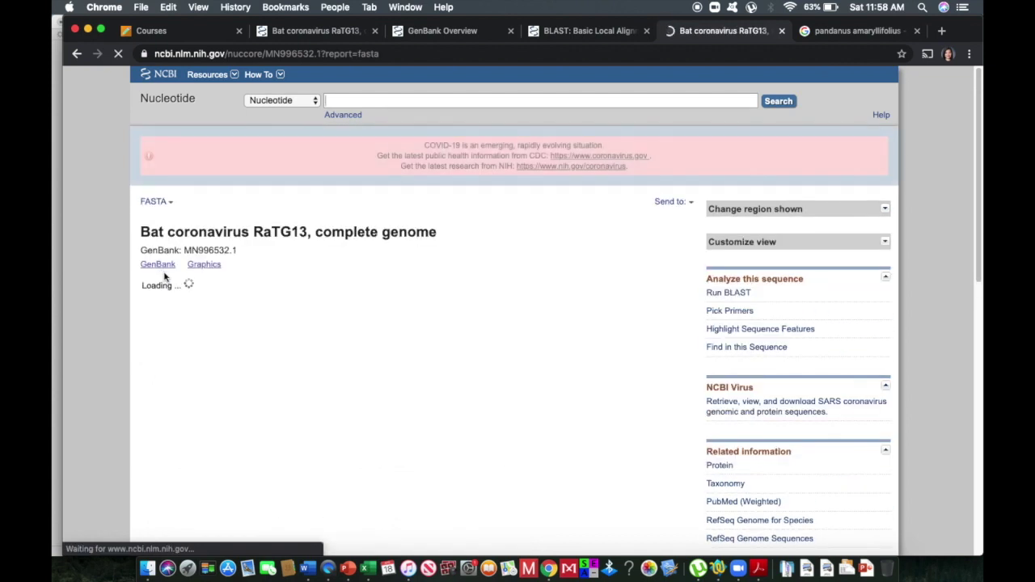
Select the MN996532.1 FASTA sequence and 'Bat coronavirus' header words, then return to BLAST
scroll(204, 267, "down", 3)
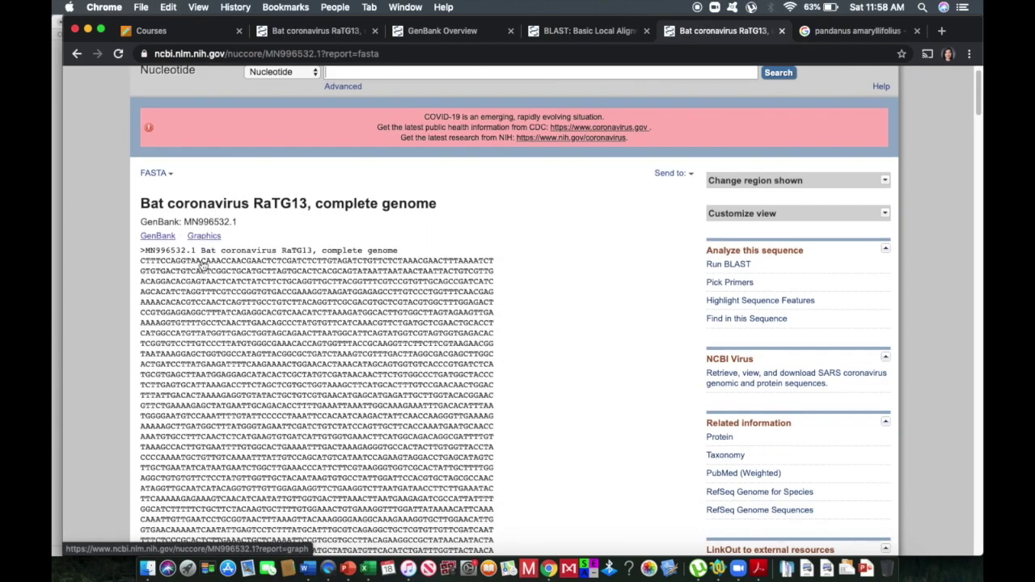
scroll(167, 204, "up", 1)
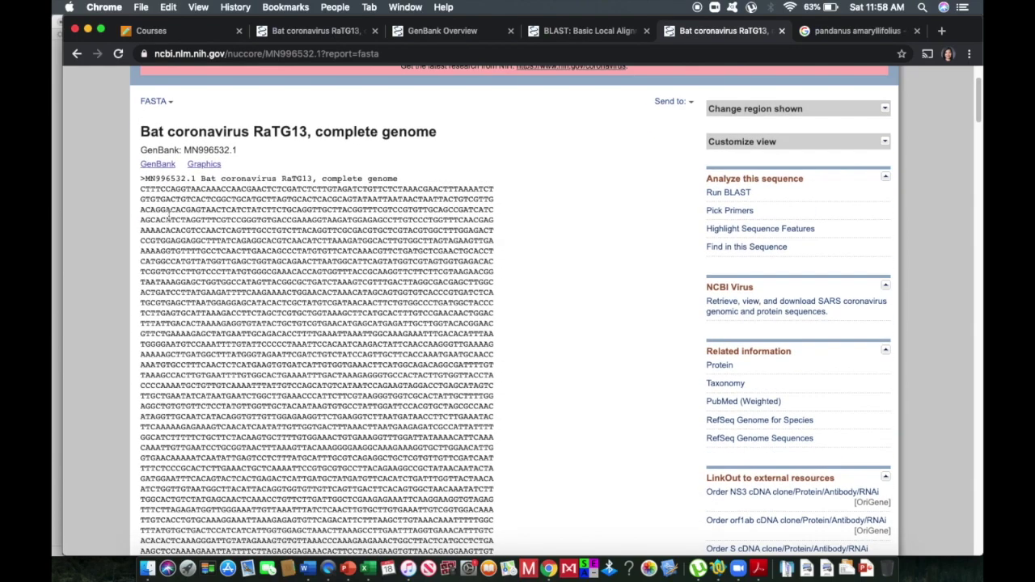
left_click_drag(140, 179, 321, 257)
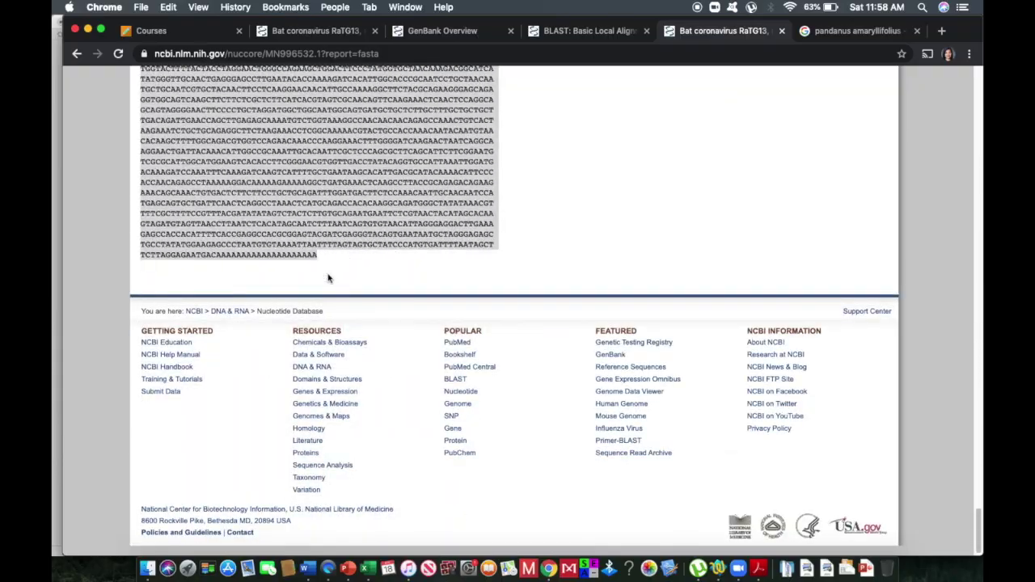
scroll(327, 279, "up", 20)
scroll(357, 285, "up", 10)
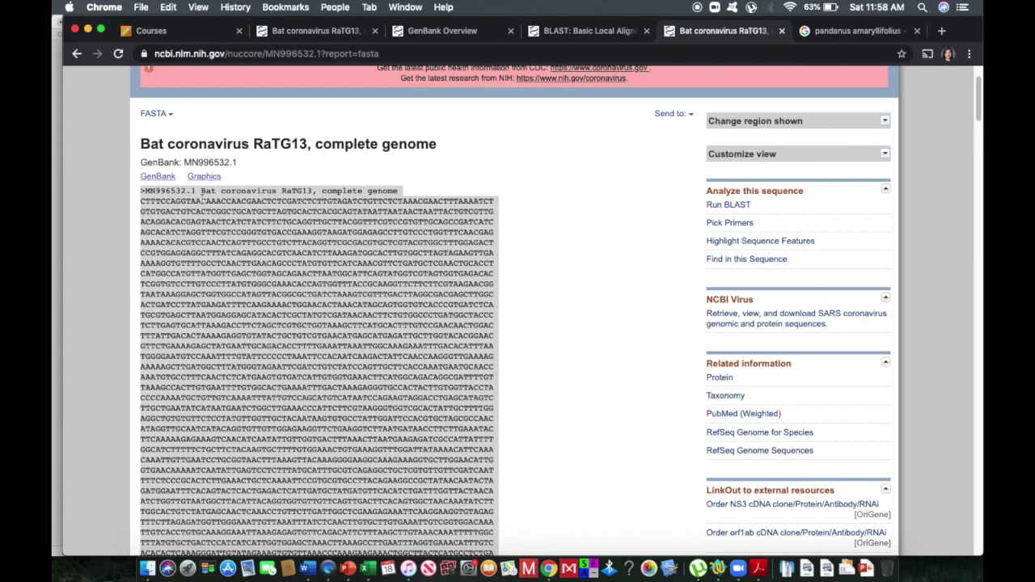
left_click_drag(202, 197, 413, 194)
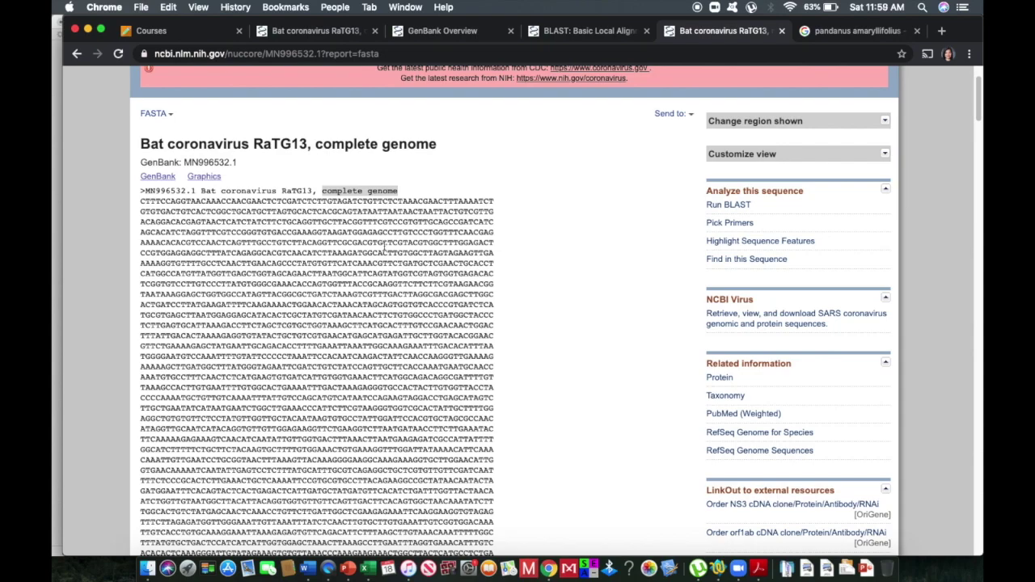
scroll(385, 246, "down", 5)
left_click(589, 30)
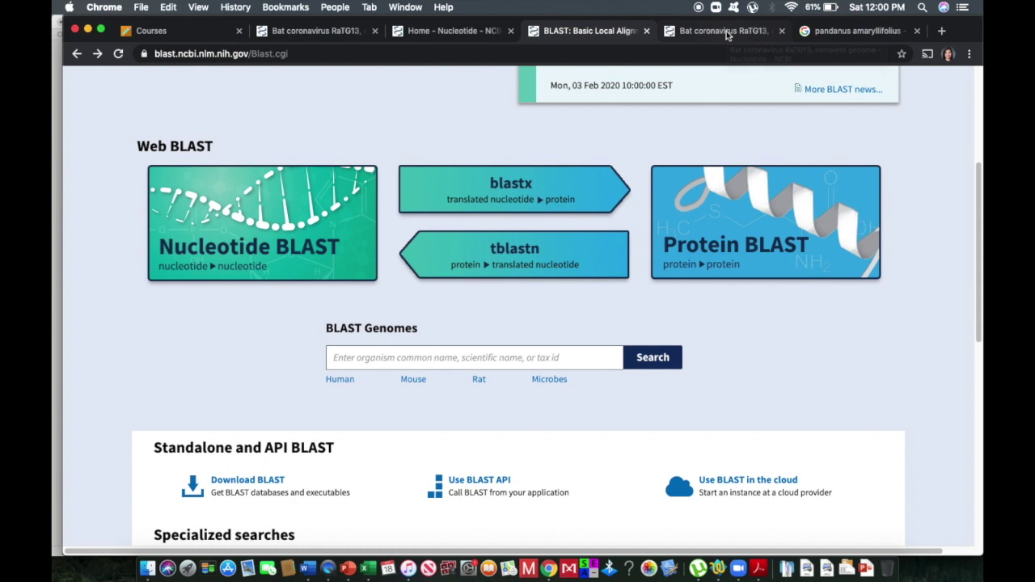
Go from the BLAST home page to the Standard Nucleotide BLAST query form
left_click(525, 356)
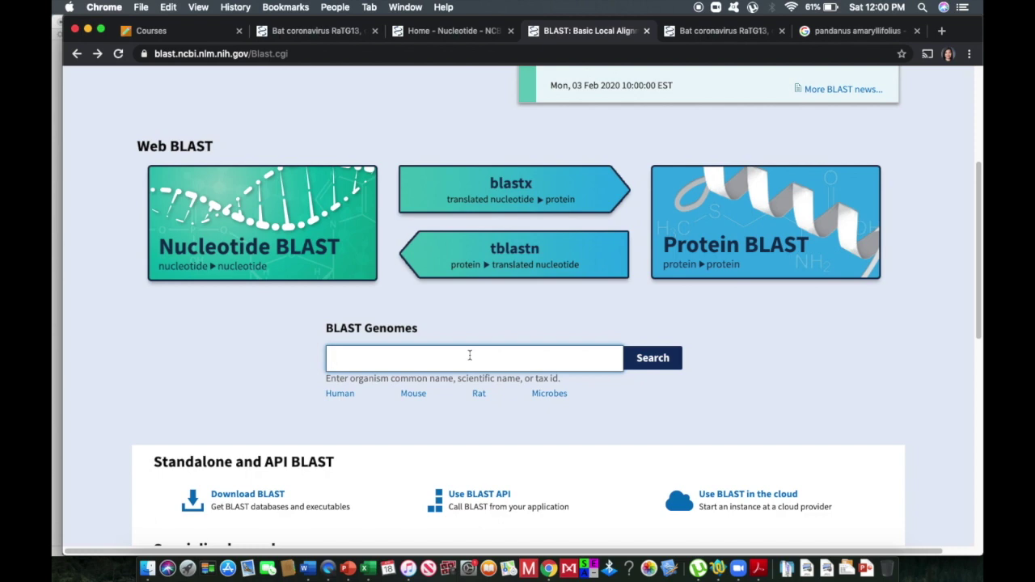
left_click(283, 235)
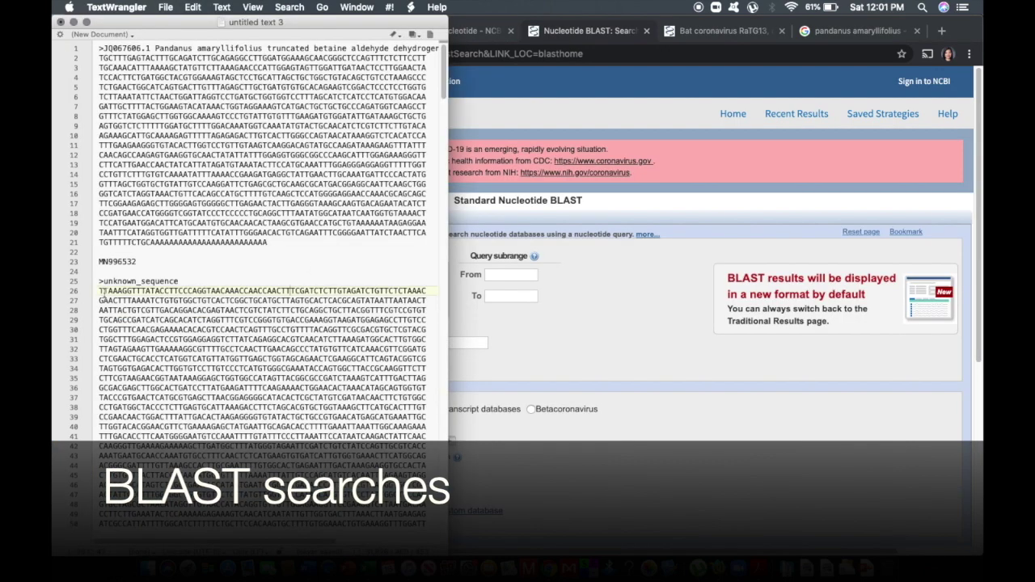
Select the whole unknown_sequence text in TextWrangler and copy it
left_click_drag(101, 290, 267, 525)
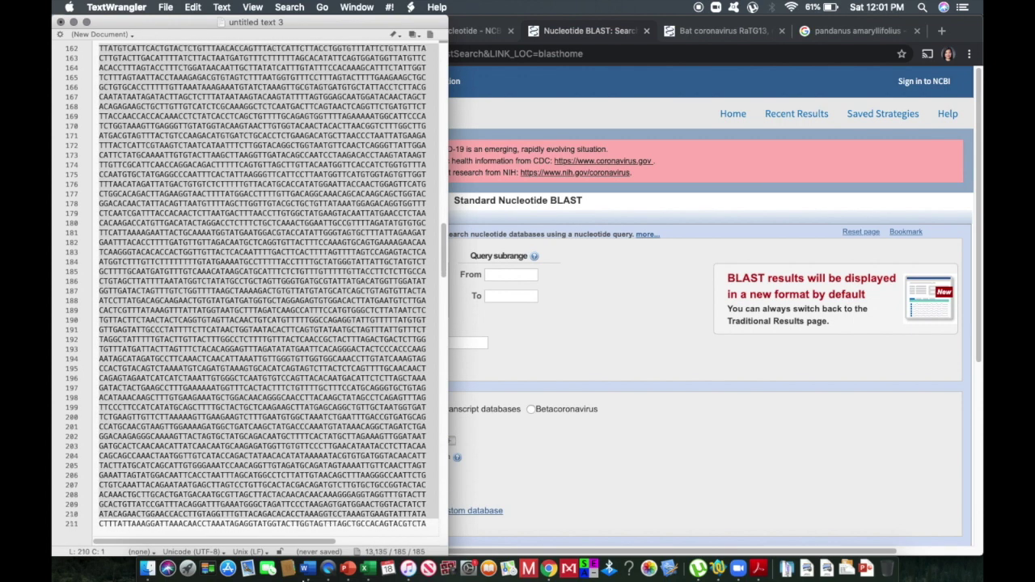
scroll(437, 530, "down", 10)
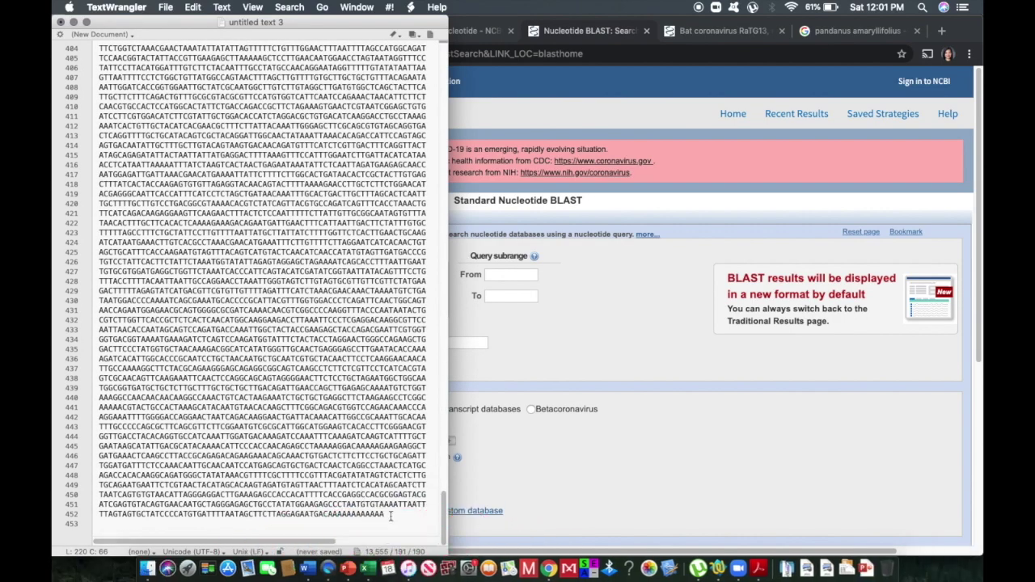
scroll(364, 324, "down", 20)
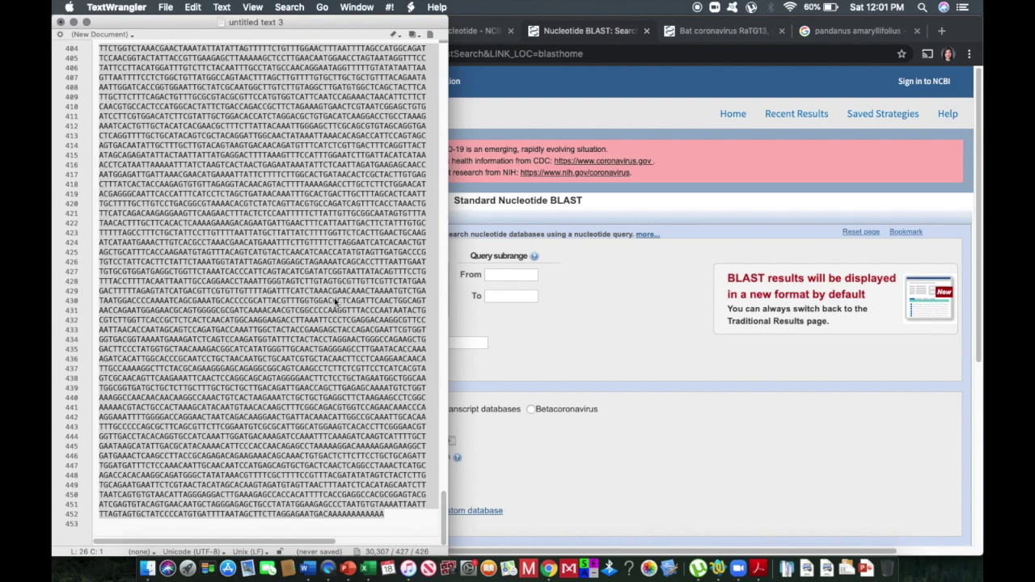
scroll(333, 304, "up", 7)
scroll(331, 301, "up", 20)
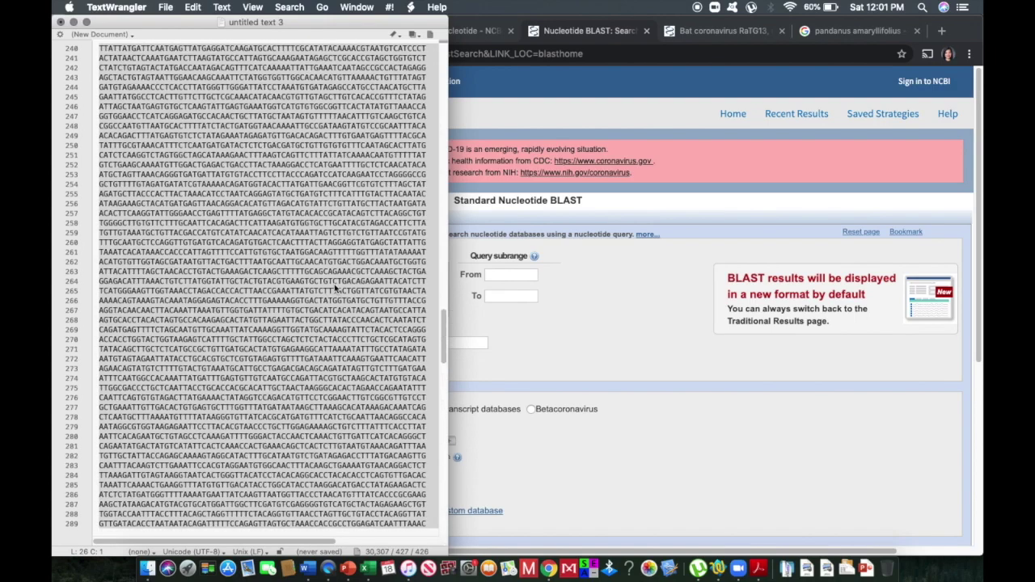
scroll(334, 289, "up", 20)
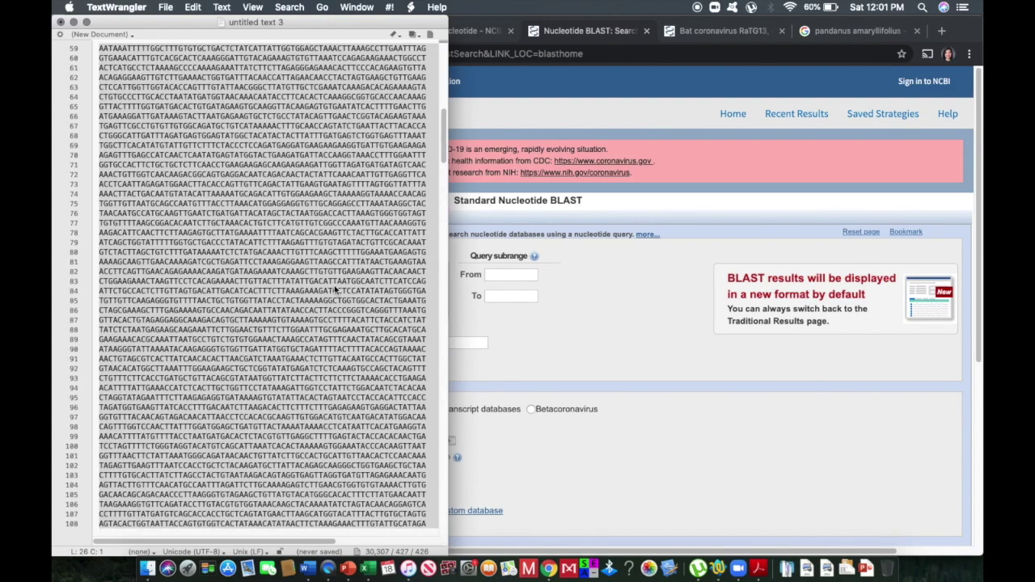
scroll(335, 289, "up", 11)
right_click(326, 261)
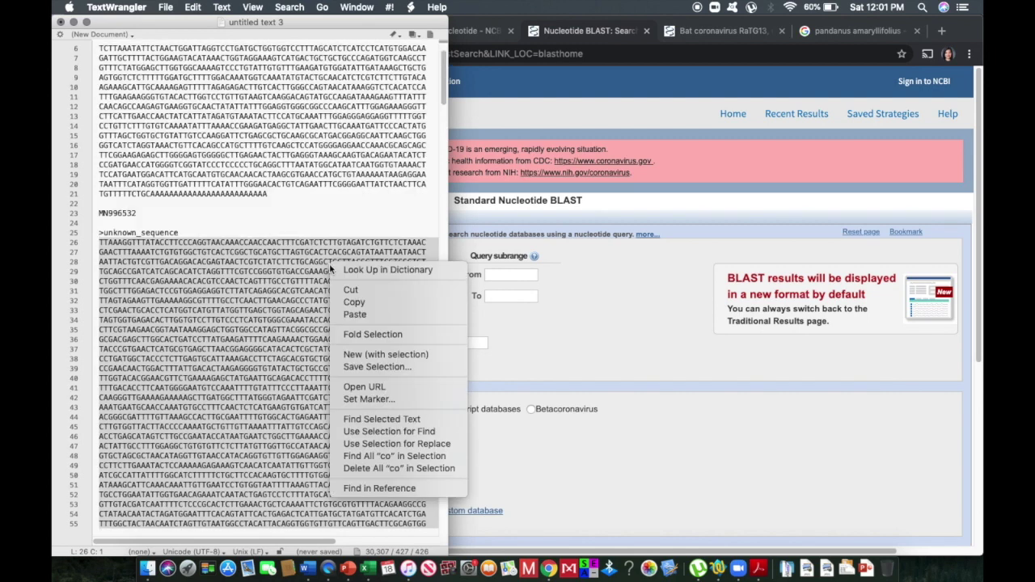
right_click(217, 263)
left_click(260, 299)
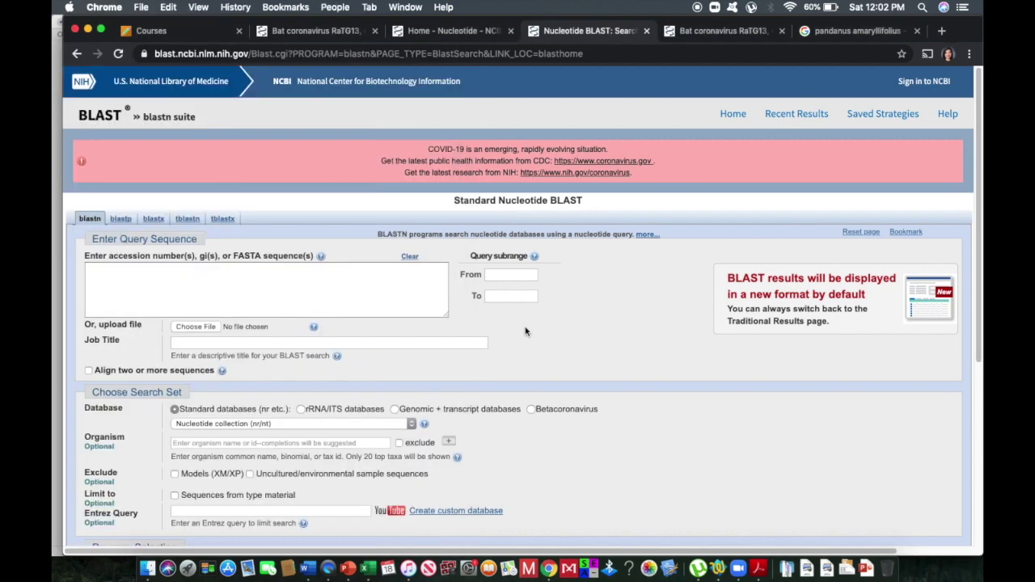
Focus the BLAST query box, recopy the sequence from TextWrangler and return to Chrome
left_click(528, 332)
left_click(318, 289)
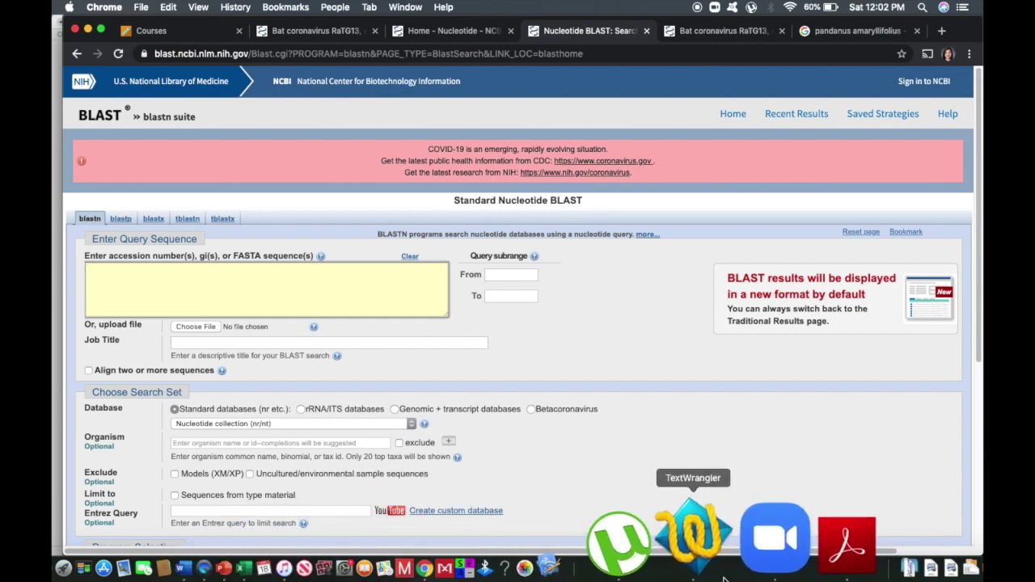
left_click(693, 530)
right_click(318, 253)
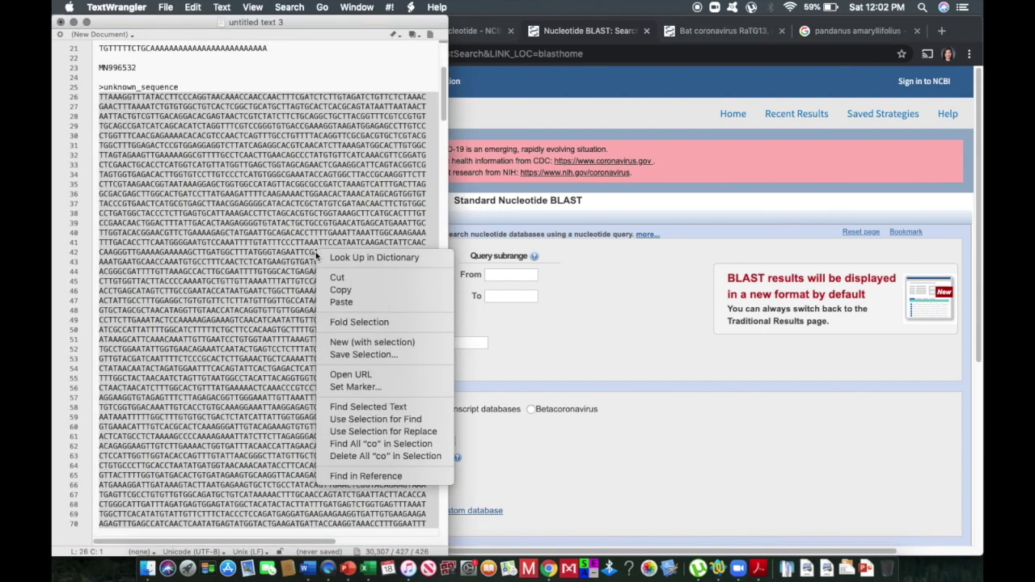
left_click(381, 289)
left_click(649, 354)
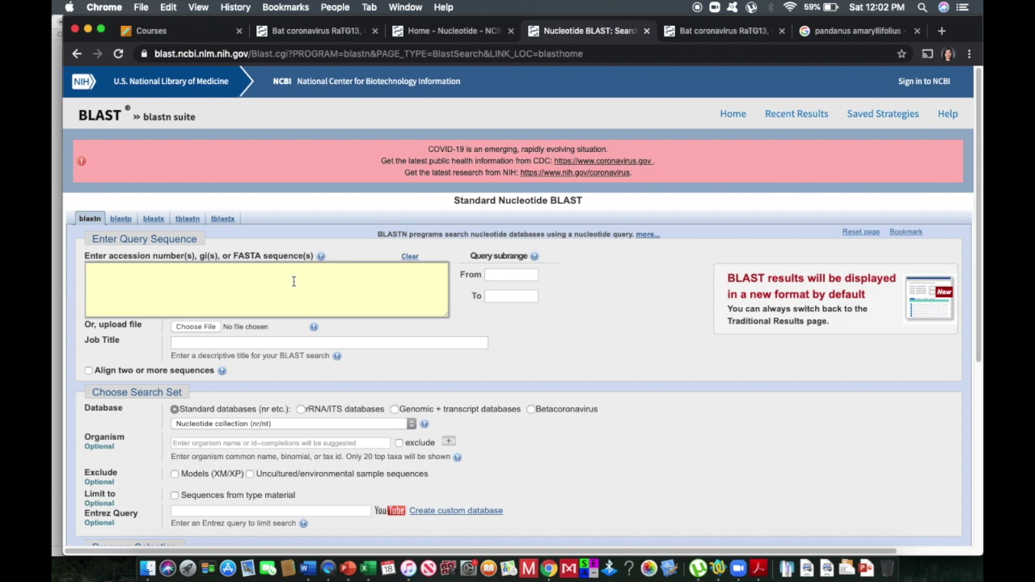
Paste the unknown sequence into Enter Query Sequence and run the BLAST search
key("super+v")
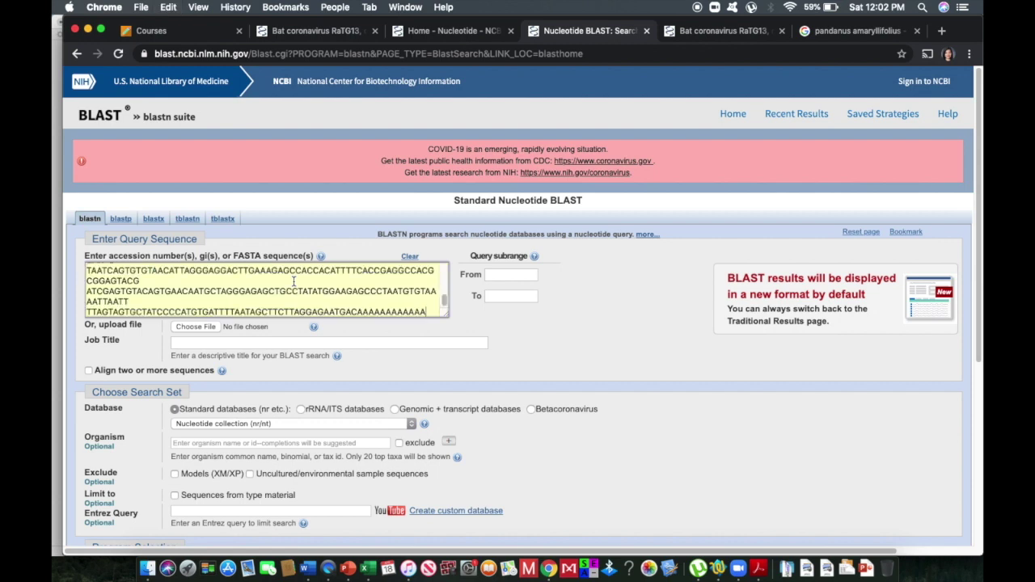
scroll(309, 287, "up", 5)
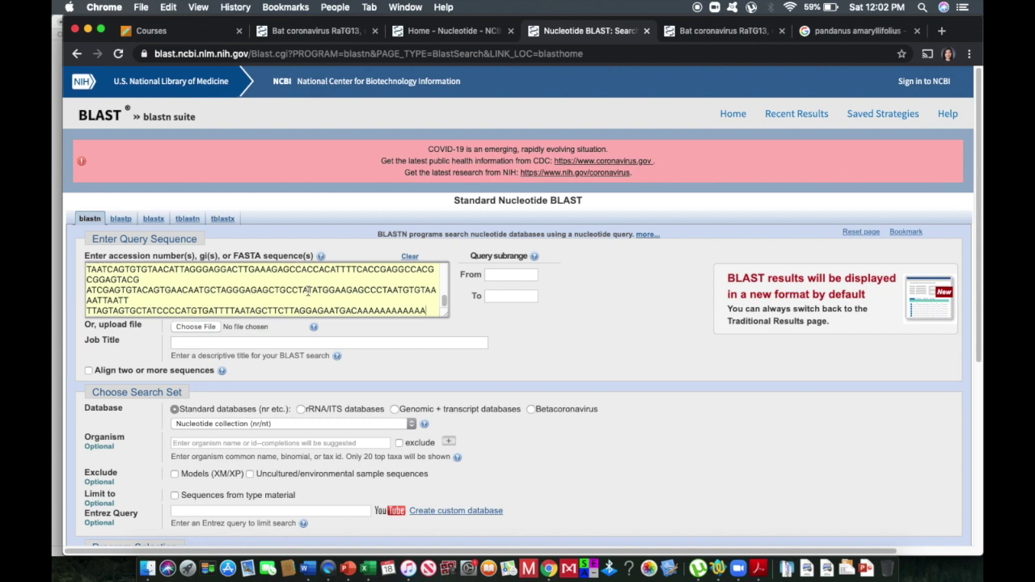
scroll(310, 287, "up", 5)
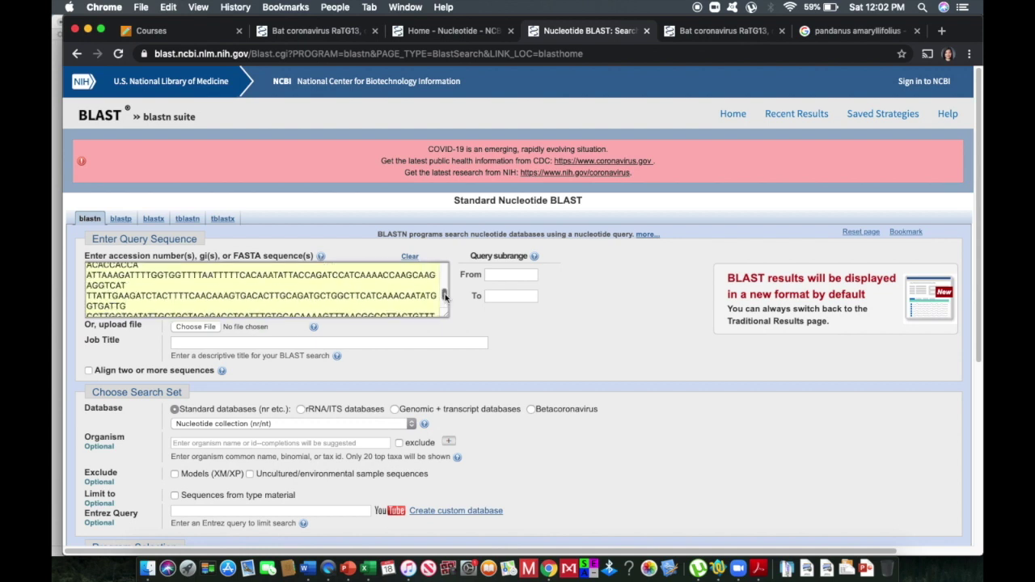
scroll(264, 292, "up", 5)
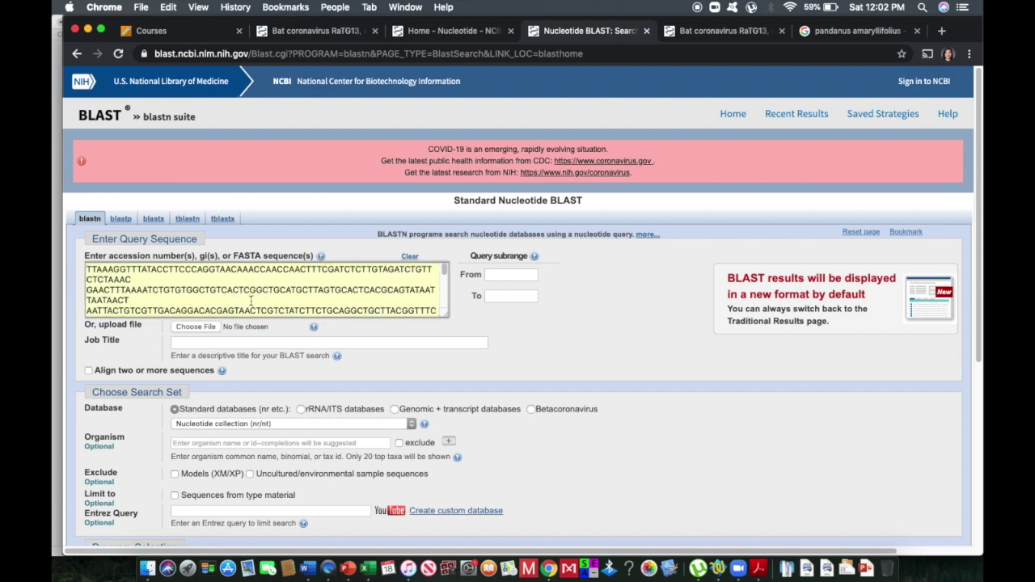
scroll(410, 326, "down", 5)
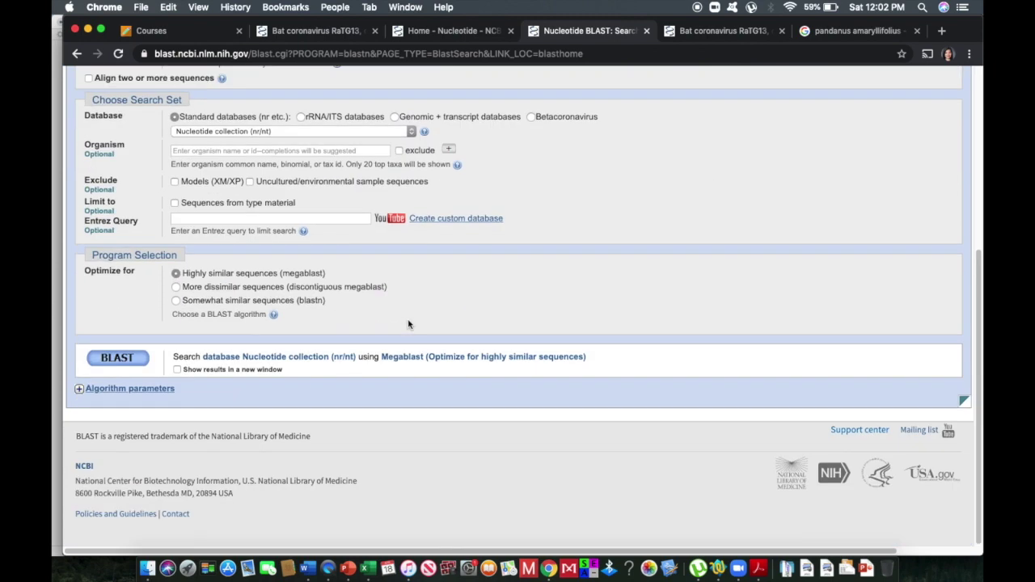
left_click(110, 362)
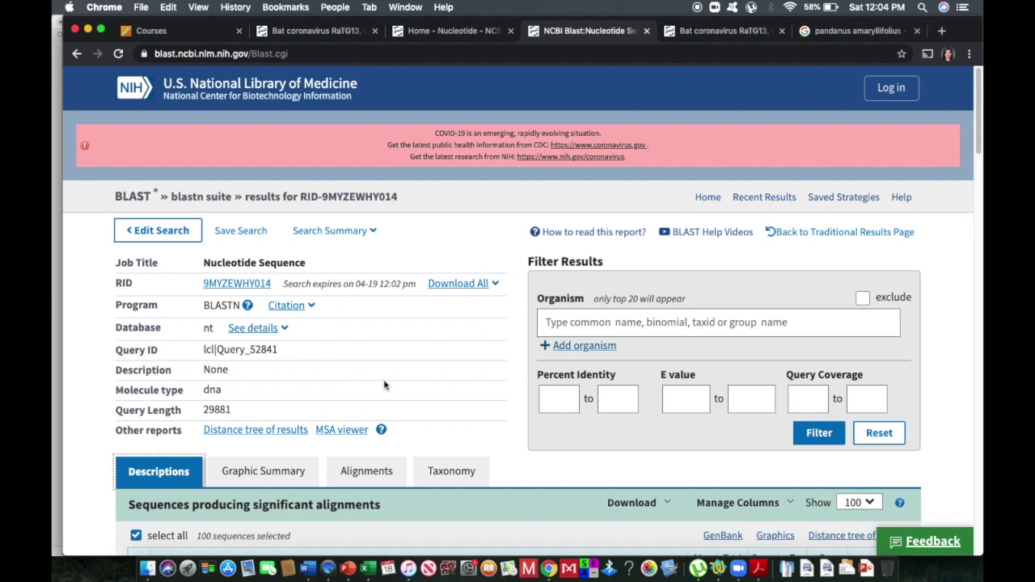
scroll(384, 385, "down", 3)
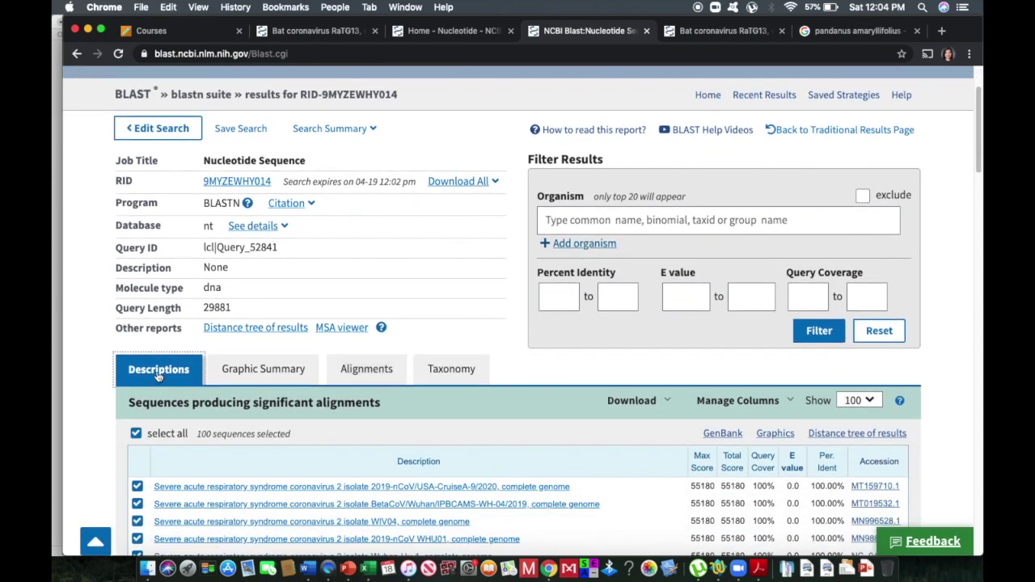
left_click(158, 375)
scroll(157, 376, "down", 5)
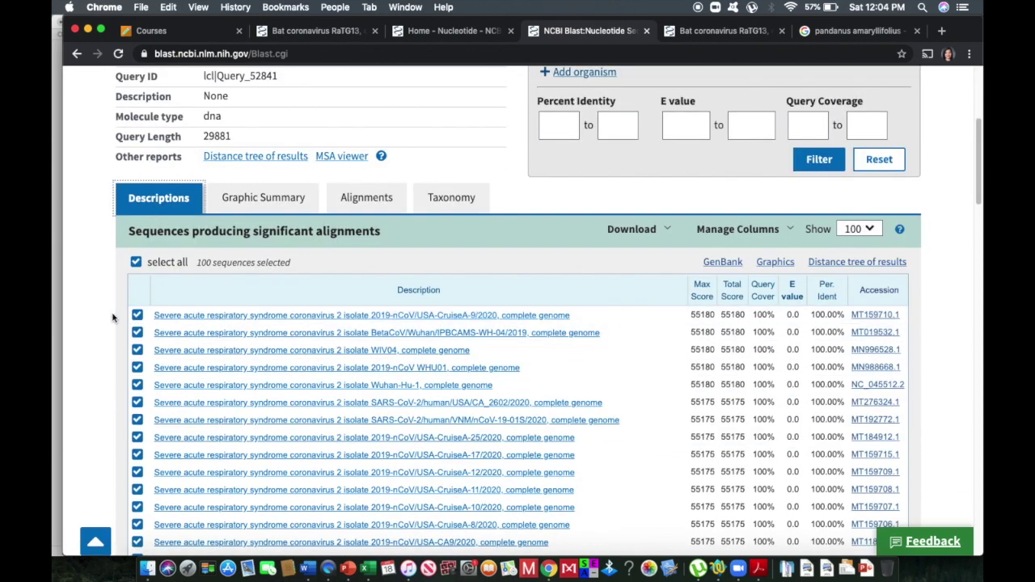
scroll(234, 331, "down", 2)
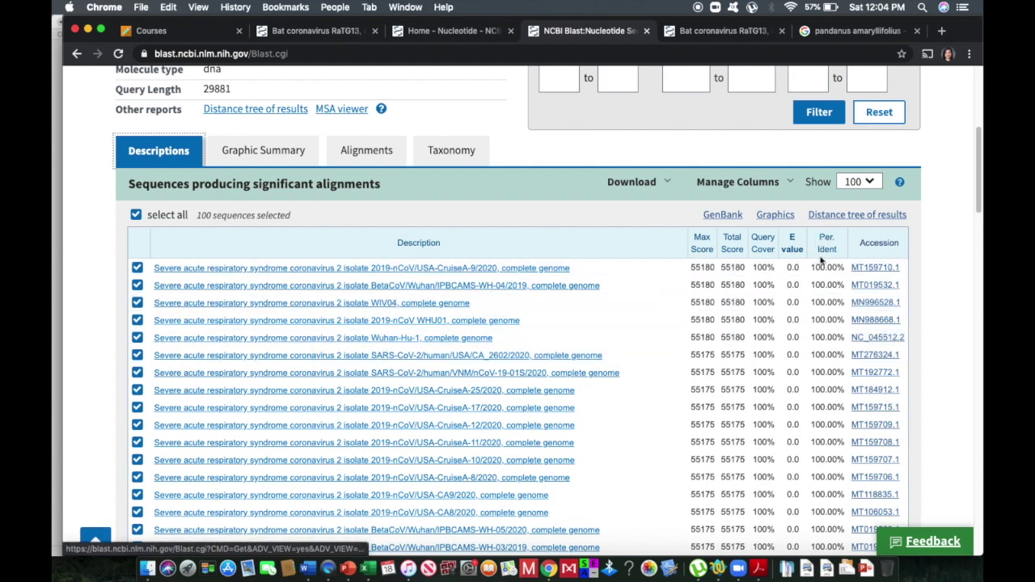
scroll(815, 303, "down", 3)
scroll(815, 311, "up", 1)
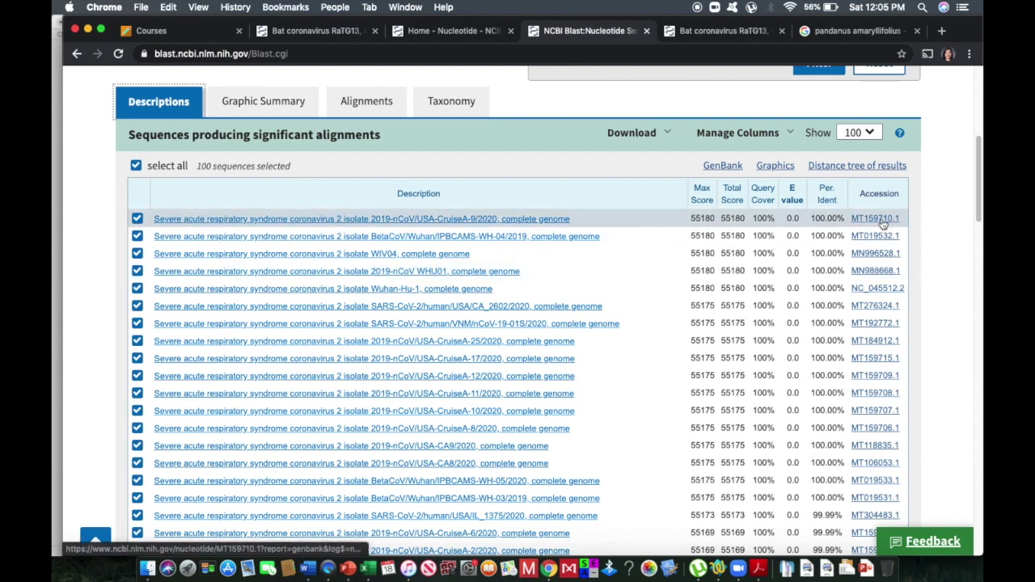
scroll(880, 225, "down", 1)
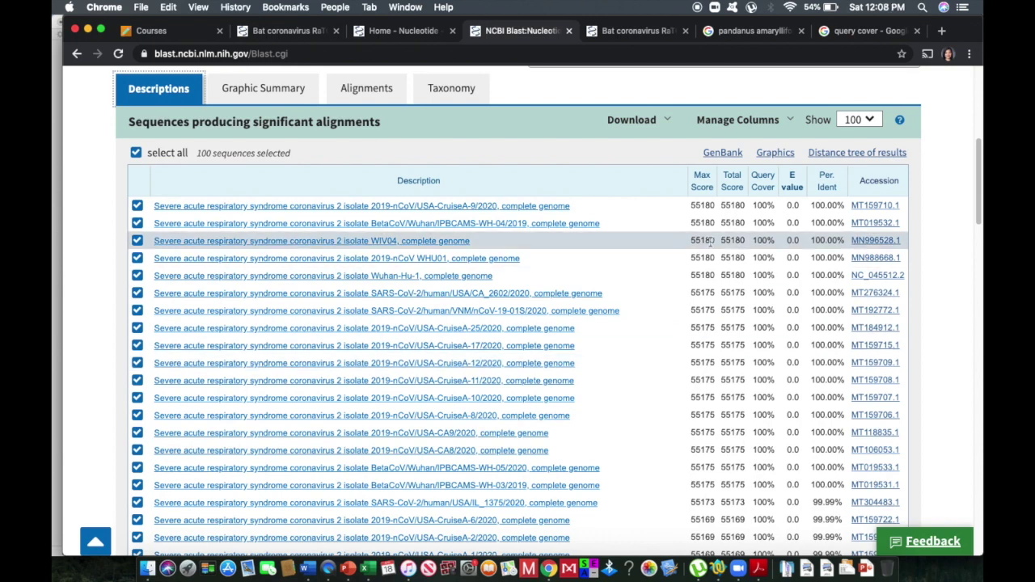
left_click(452, 88)
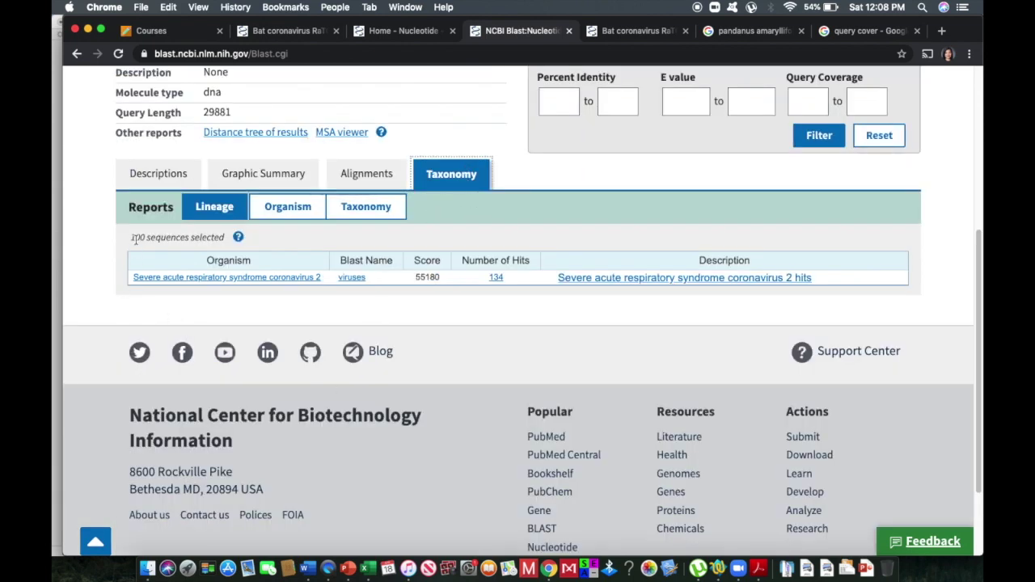
Browse the Descriptions, Taxonomy and Alignments views of the SARS-CoV-2 hits
left_click_drag(131, 238, 232, 245)
left_click(232, 245)
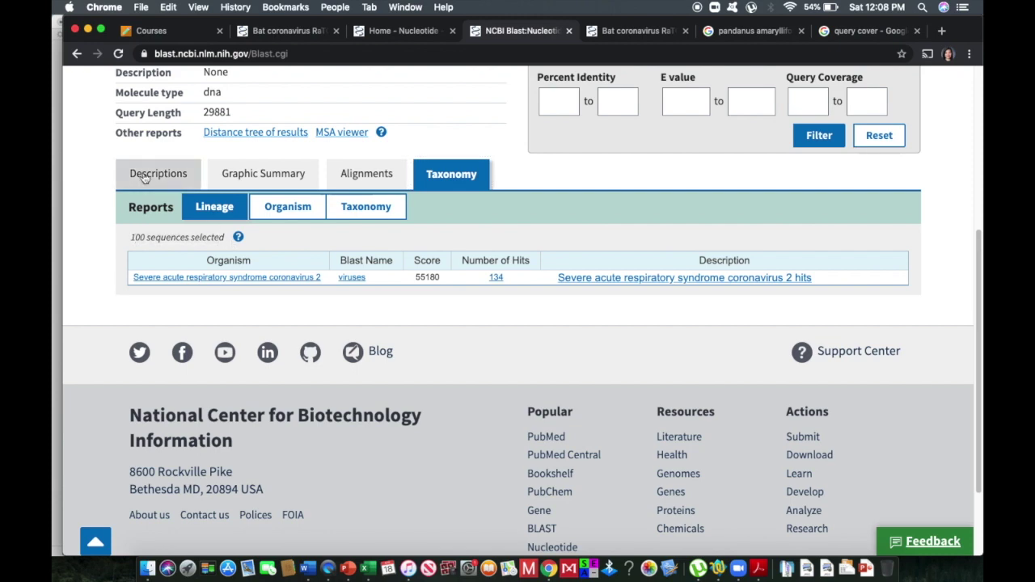
left_click(160, 175)
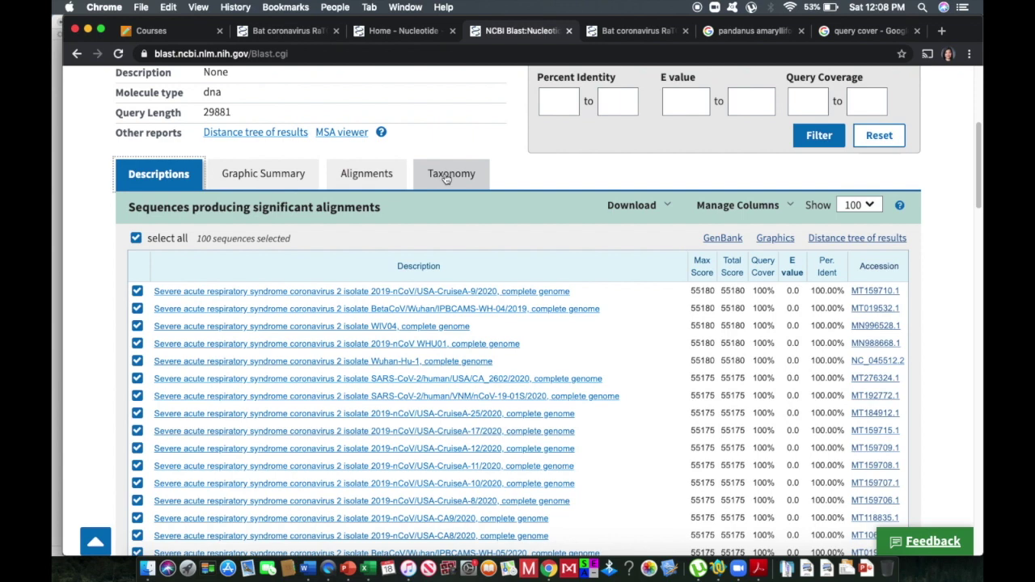
left_click(446, 177)
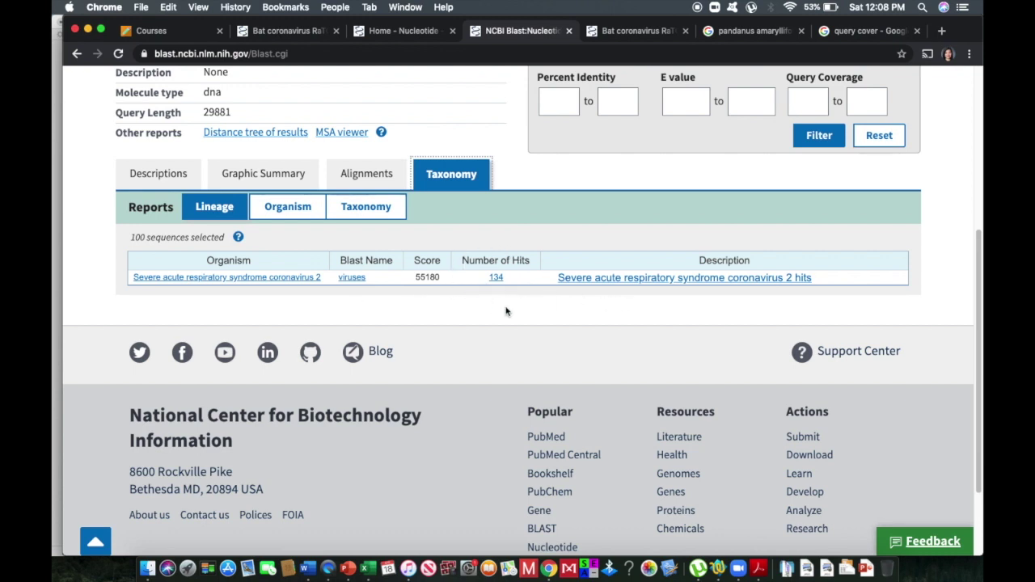
left_click(350, 170)
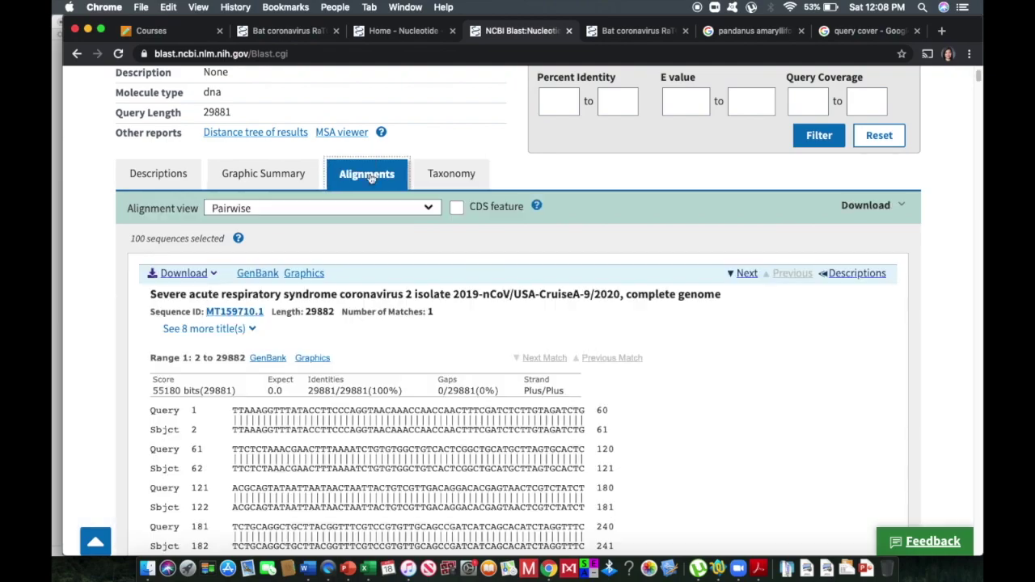
scroll(397, 259, "down", 10)
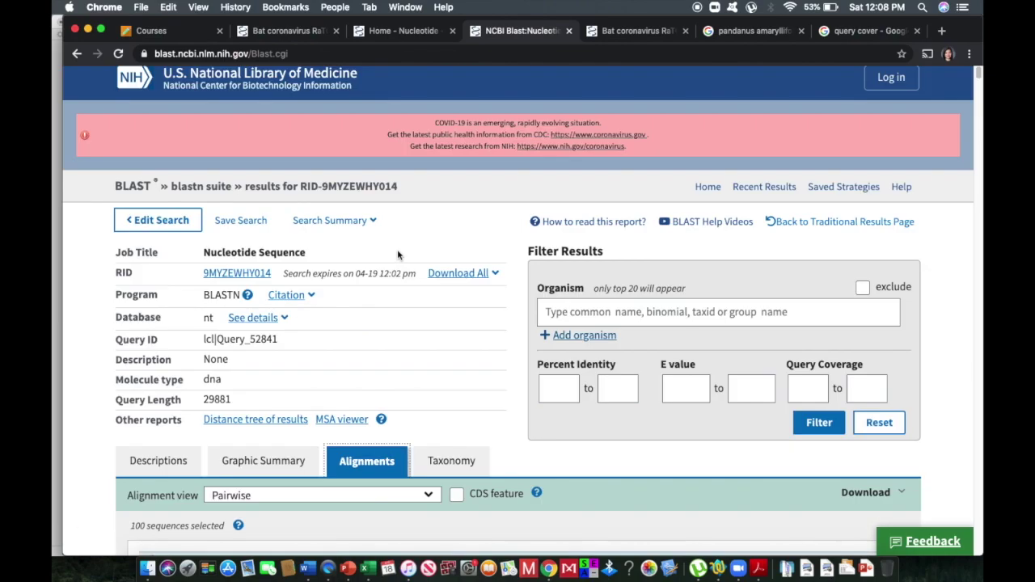
scroll(398, 256, "down", 15)
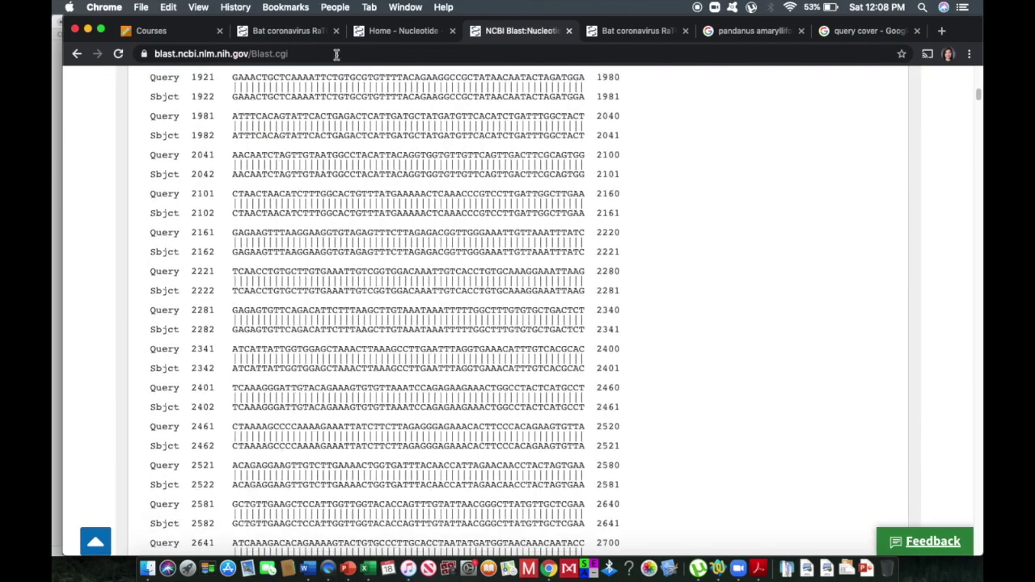
scroll(326, 79, "up", 20)
Scroll through the Graphic Summary of hit distribution
left_click(276, 319)
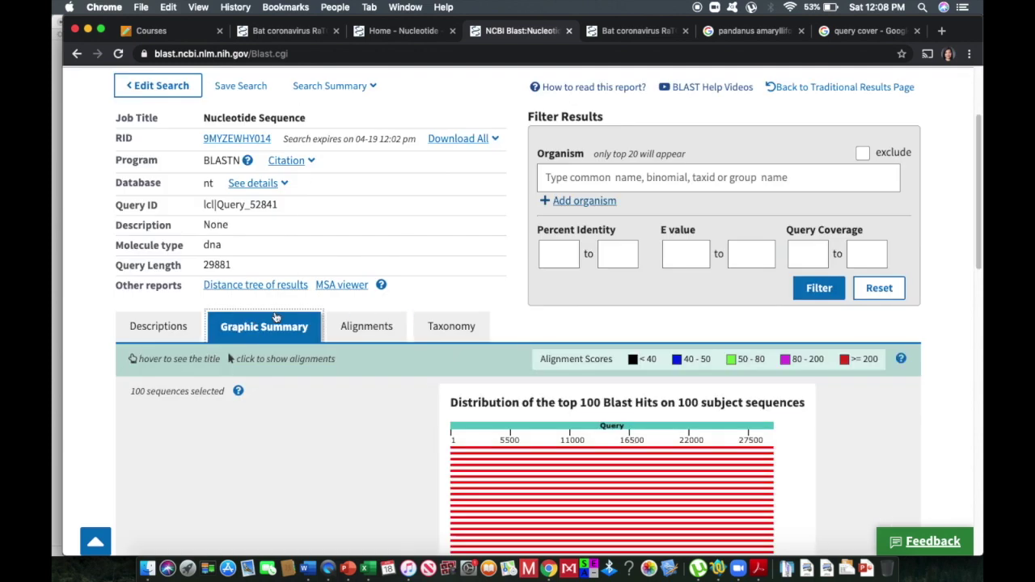
scroll(338, 345, "down", 3)
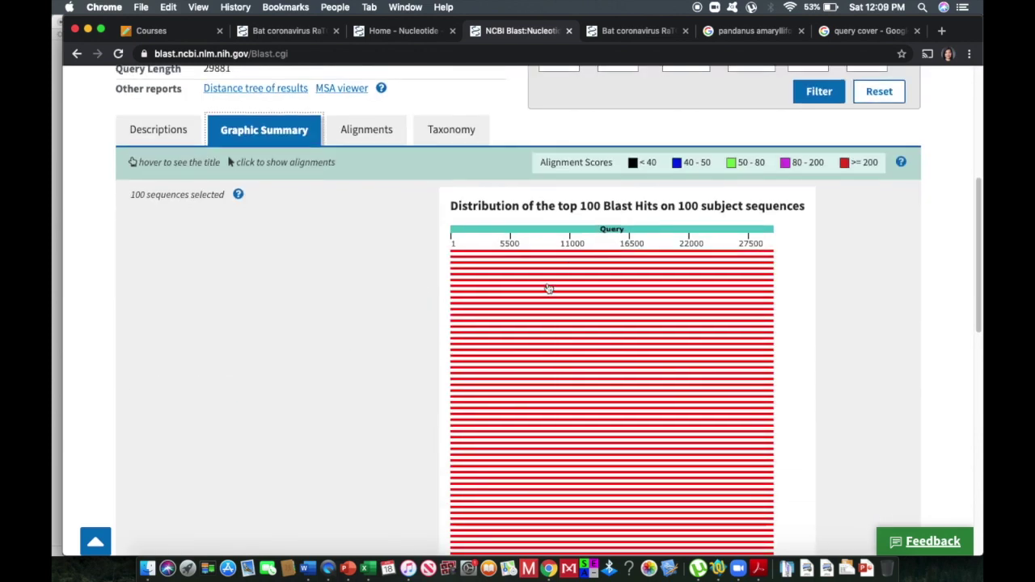
scroll(547, 288, "down", 2)
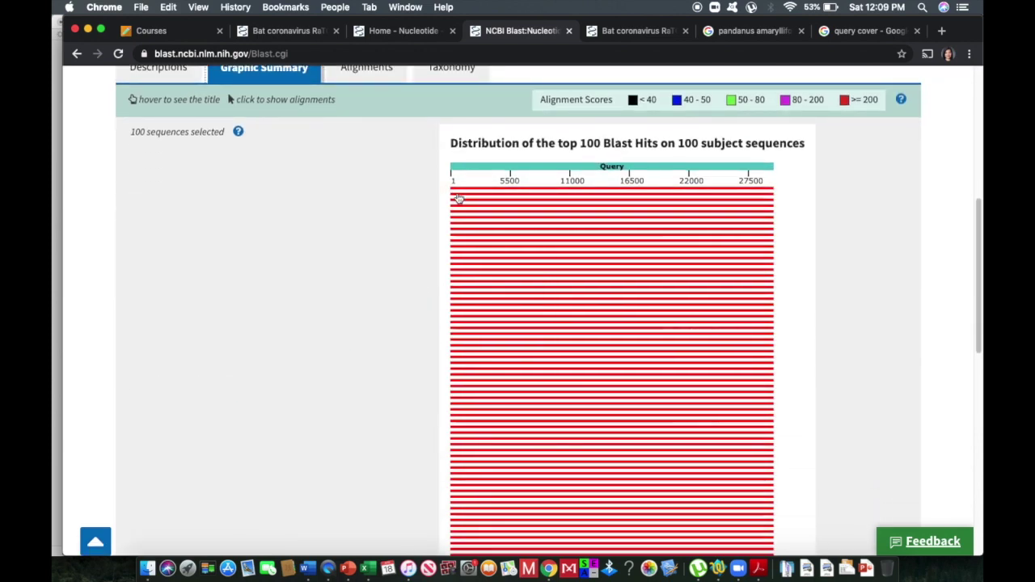
scroll(470, 210, "down", 1)
scroll(629, 444, "down", 8)
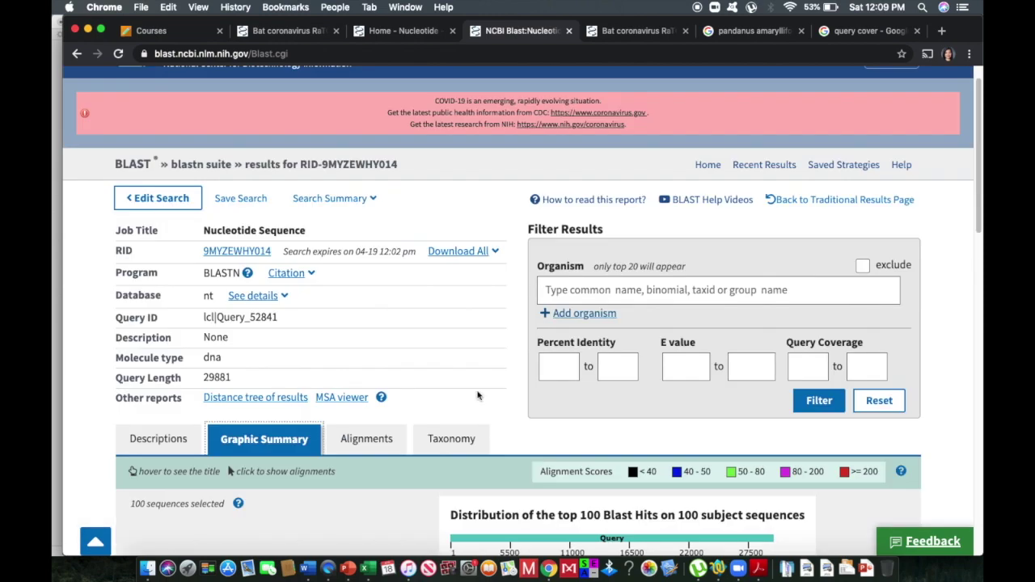
Glance at the Bat coronavirus RaTG13 tab, return to BLAST results, then bring up the origin paper
left_click(635, 31)
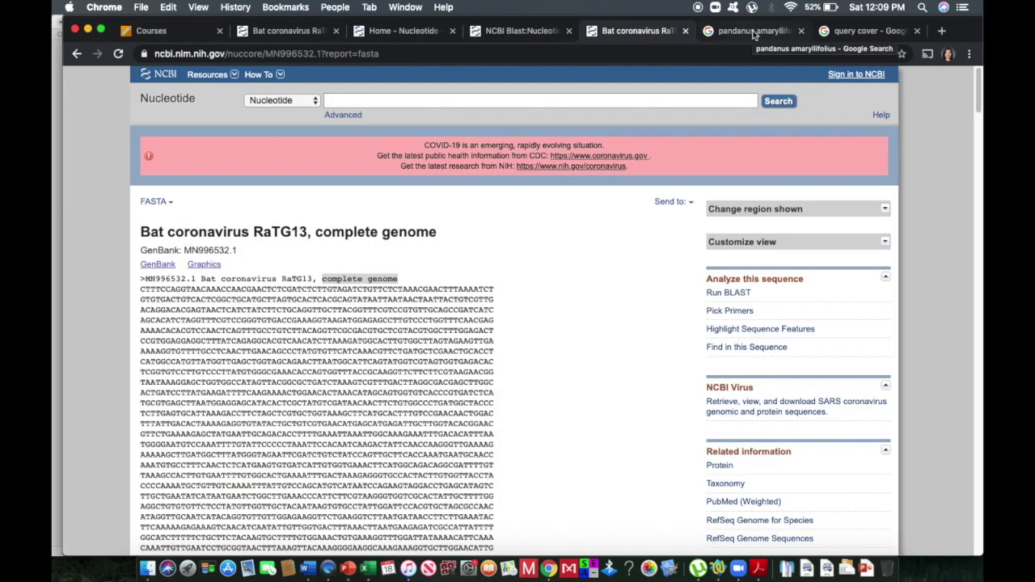
left_click(752, 31)
left_click(634, 31)
left_click(532, 36)
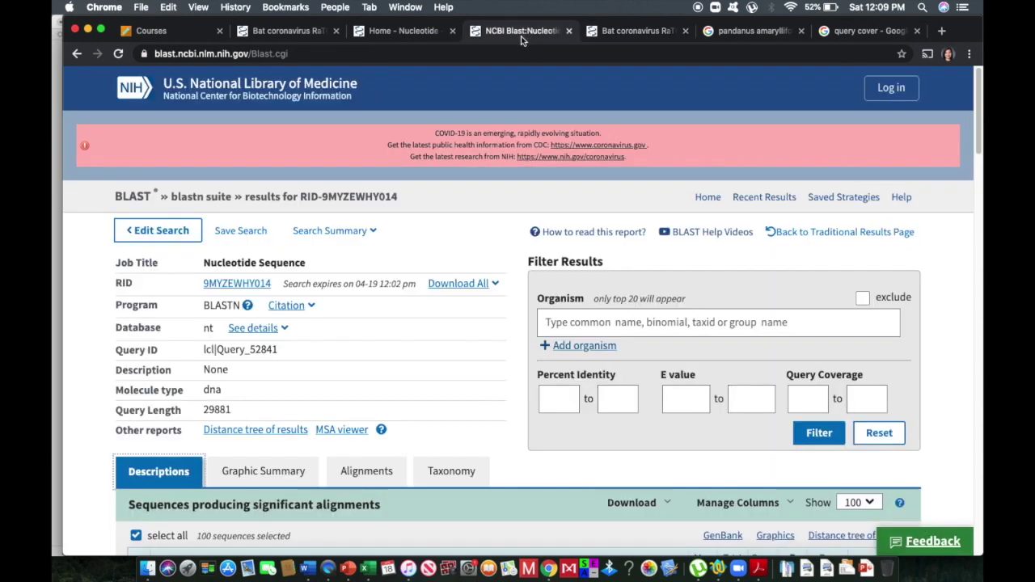
scroll(457, 194, "down", 3)
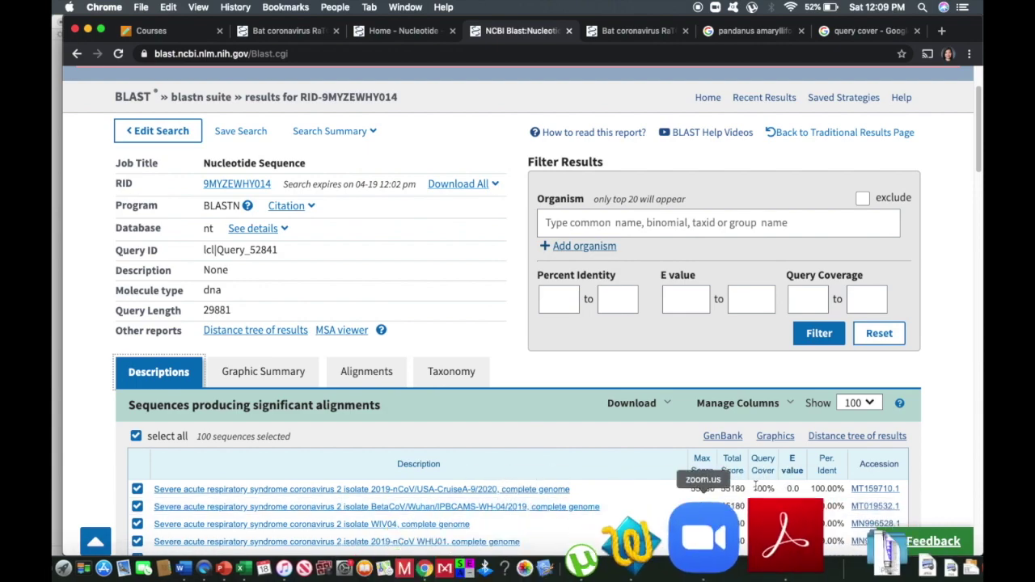
left_click(760, 578)
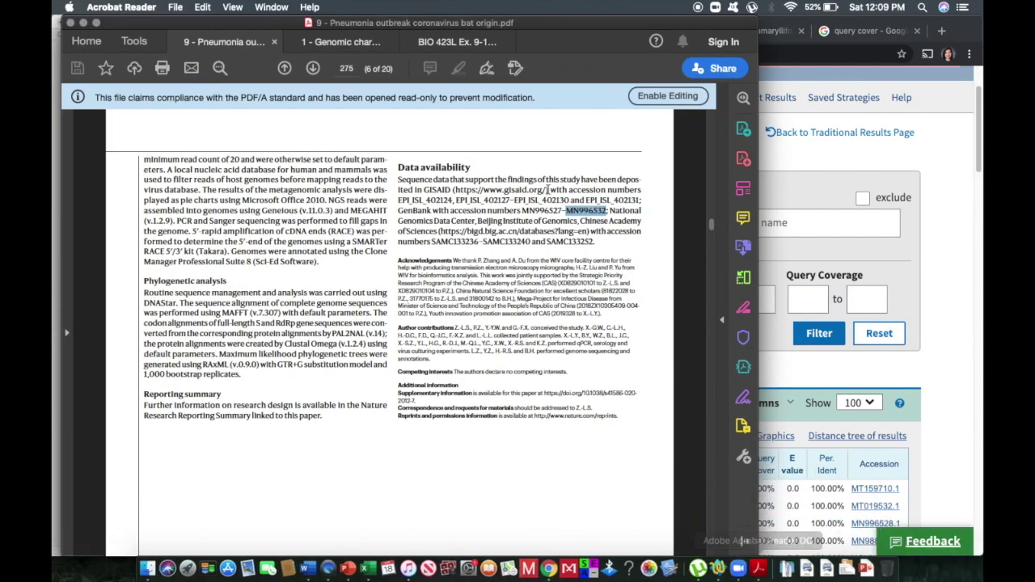
Highlight the GenBank accession range MN996527–MN996532 in the paper's Data availability section
scroll(566, 246, "down", 2)
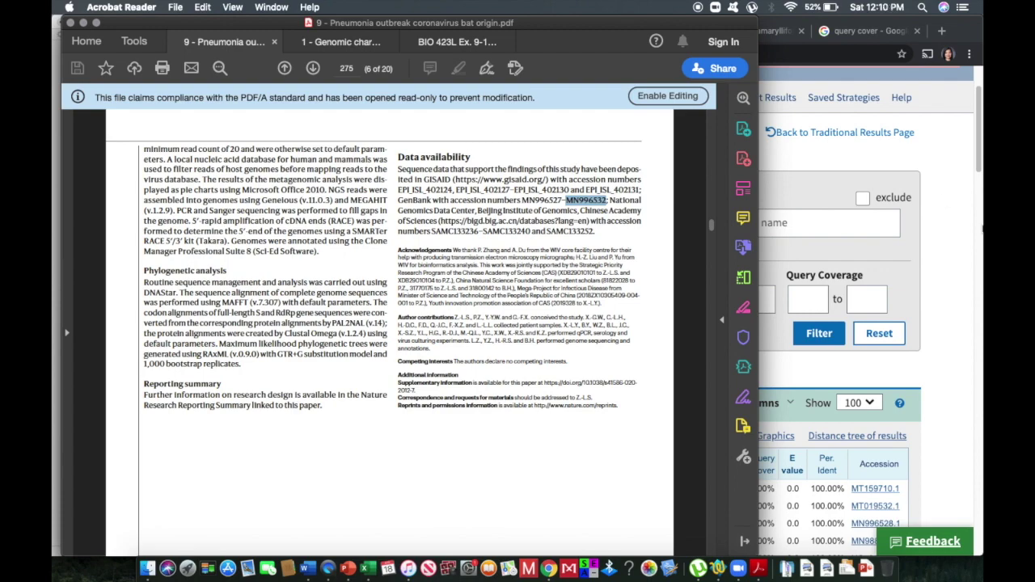
left_click(776, 32)
left_click(534, 32)
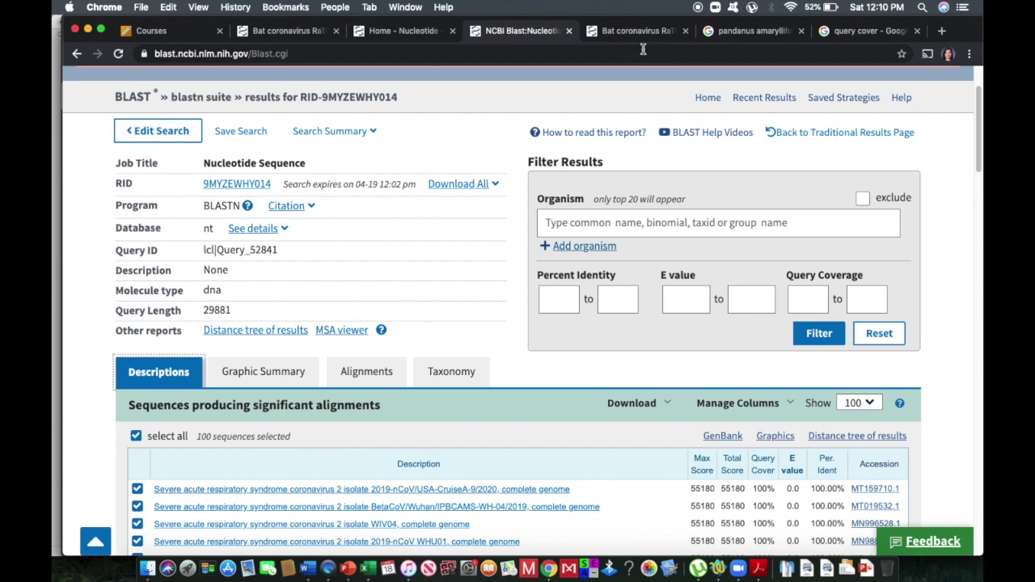
left_click(88, 31)
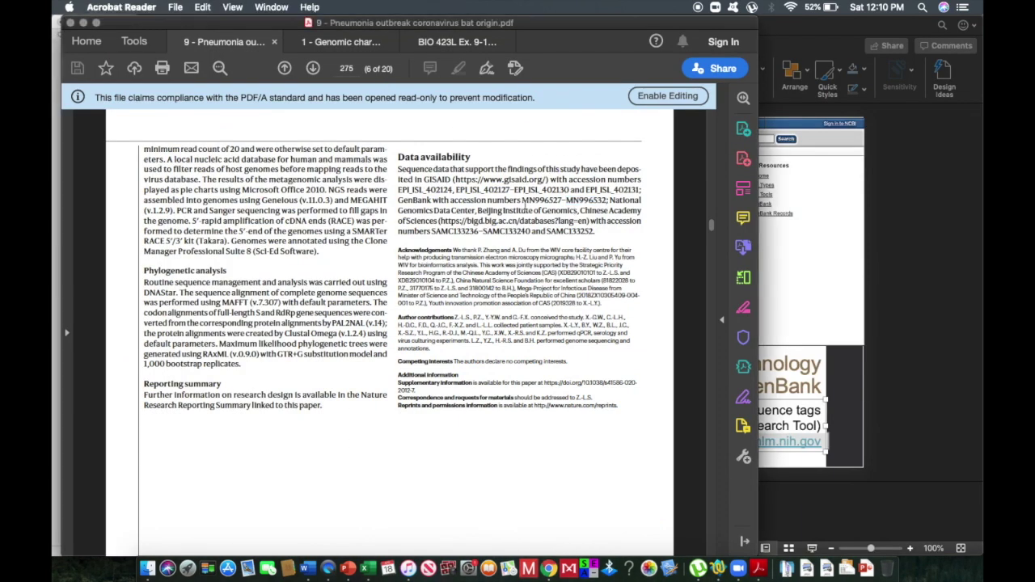
left_click_drag(522, 201, 602, 213)
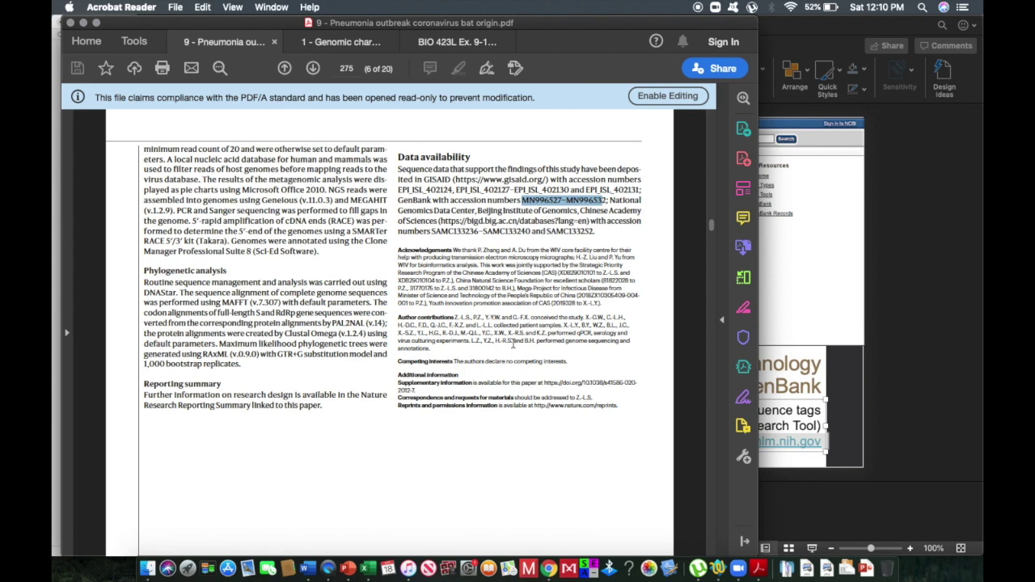
scroll(540, 362, "up", 10)
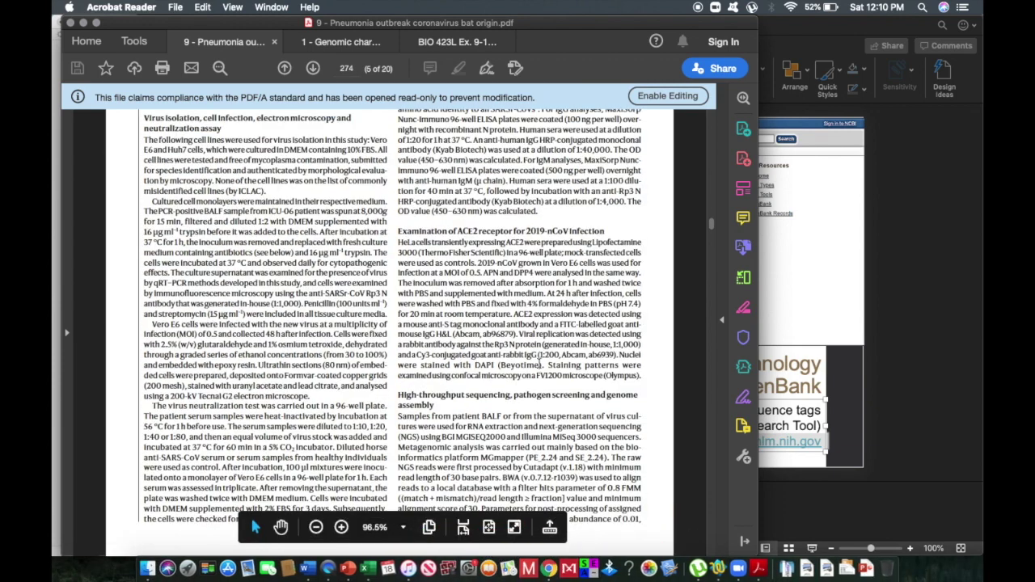
scroll(558, 364, "down", 10)
left_click(571, 212)
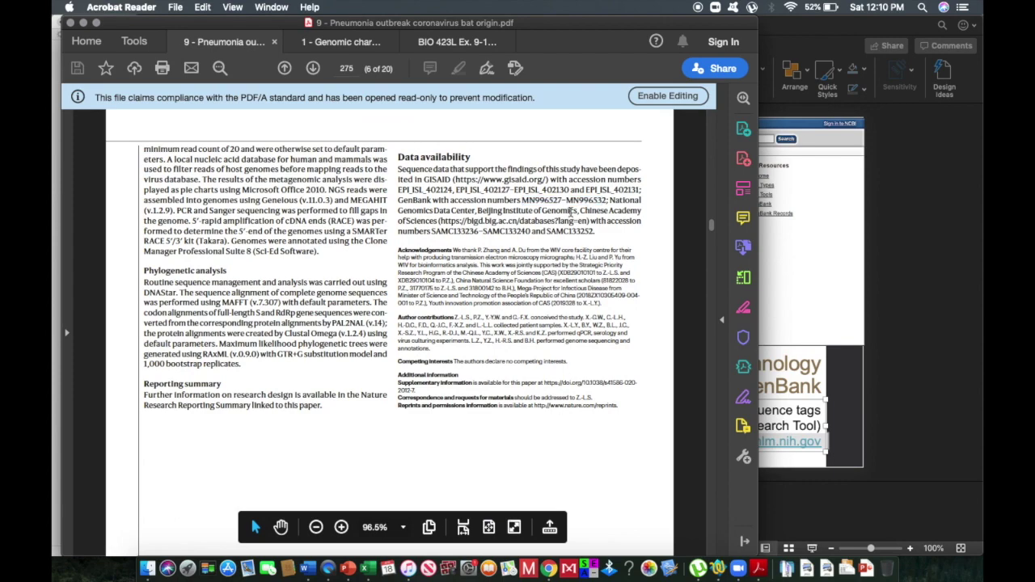
left_click_drag(711, 225, 715, 115)
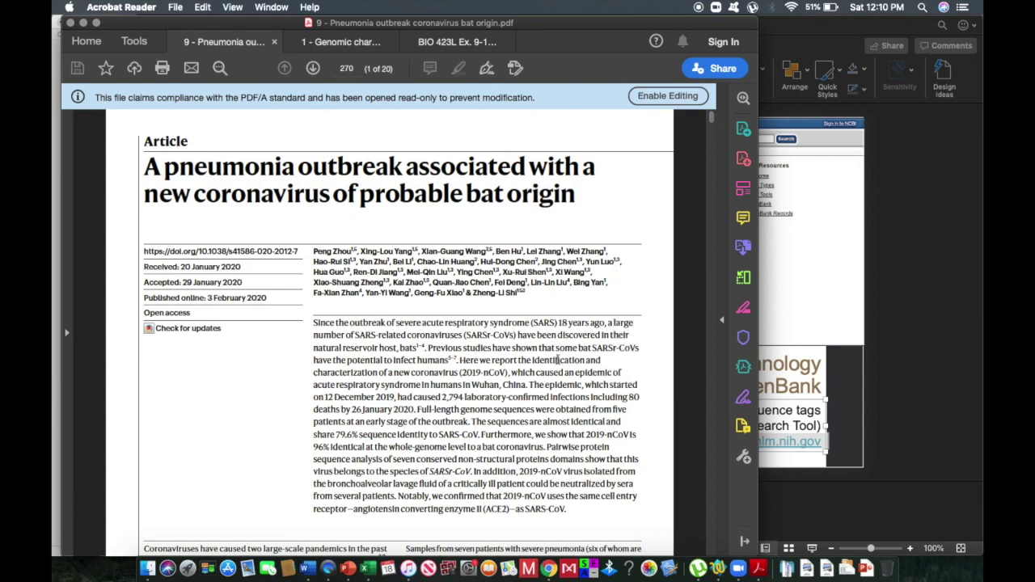
Return to Chrome and switch to the pandanus amaryllifolius image search tab
left_click(547, 574)
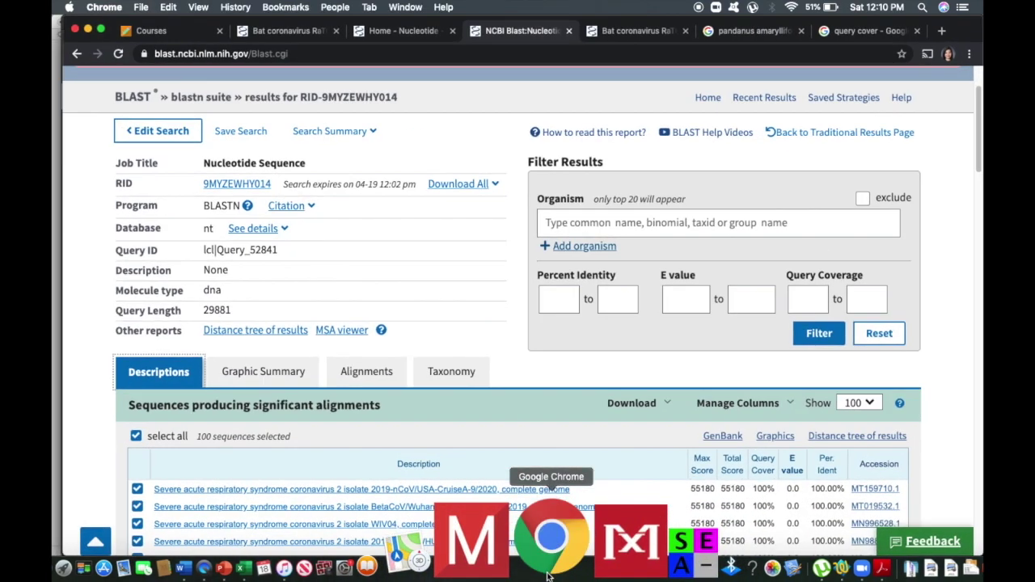
left_click(633, 34)
left_click(745, 30)
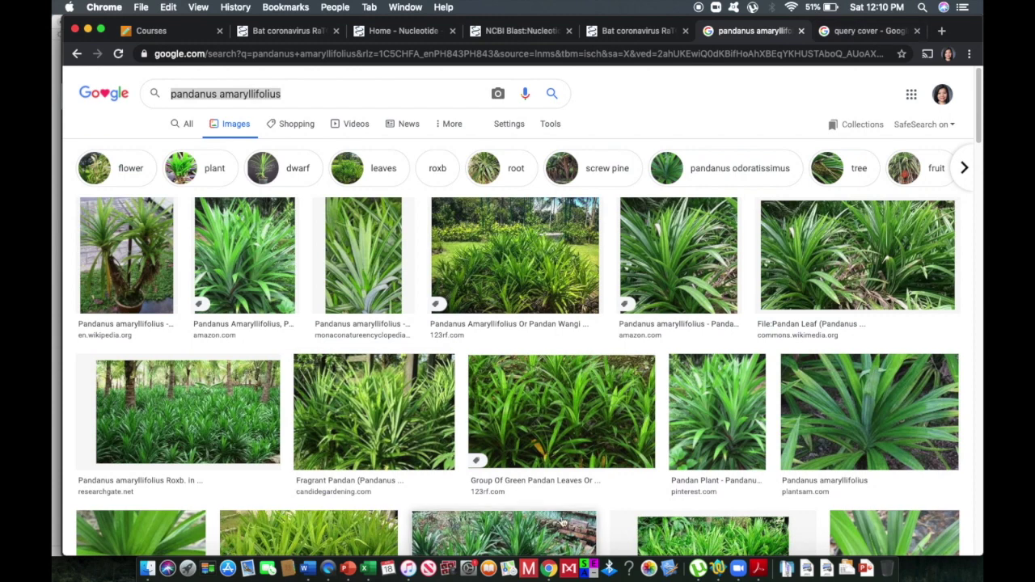
Present the Prelab 09 deck from the NCBI GenBank slide, peeking at EMBL and back
left_click(330, 540)
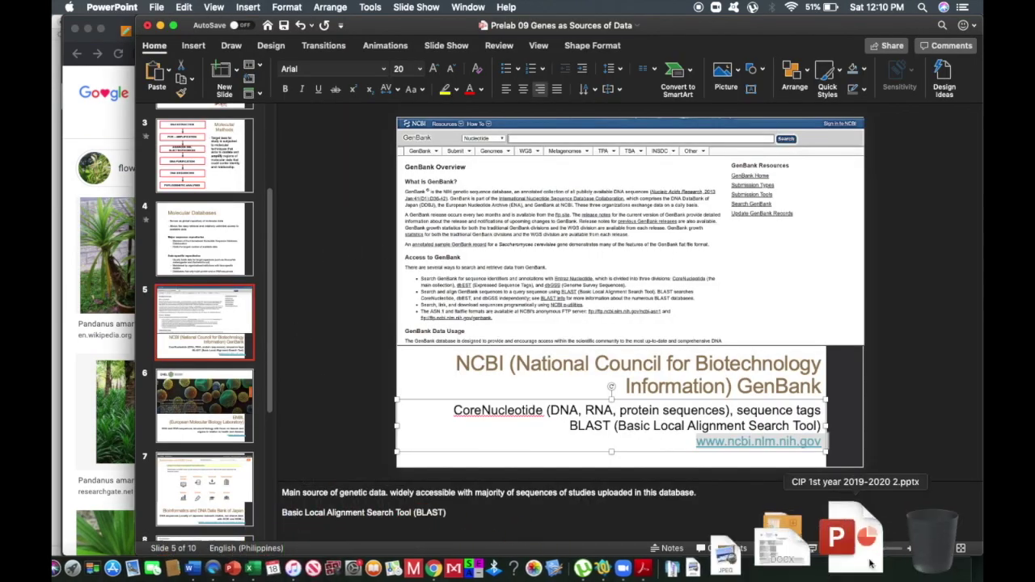
left_click(812, 550)
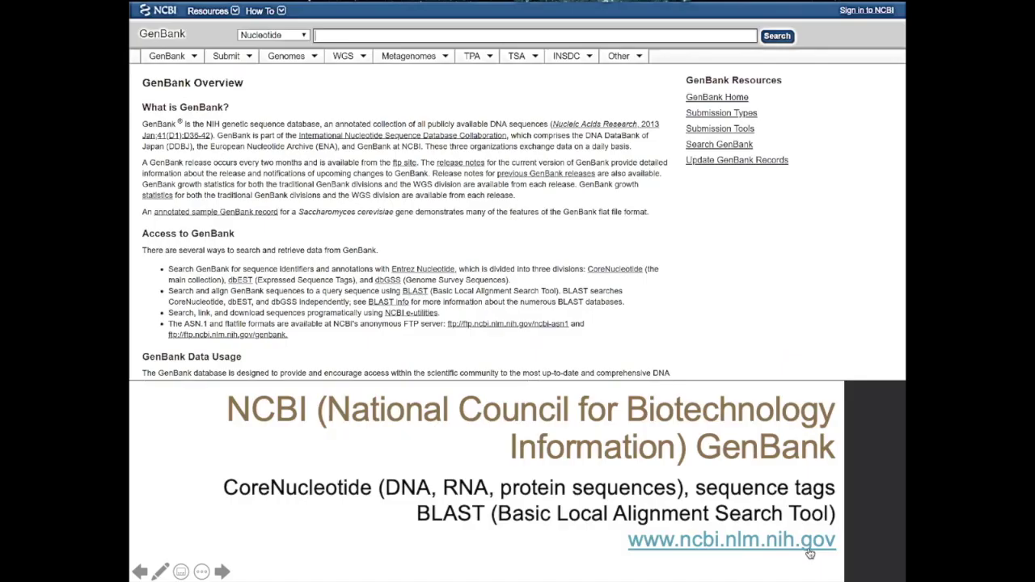
key("Right")
key("Left")
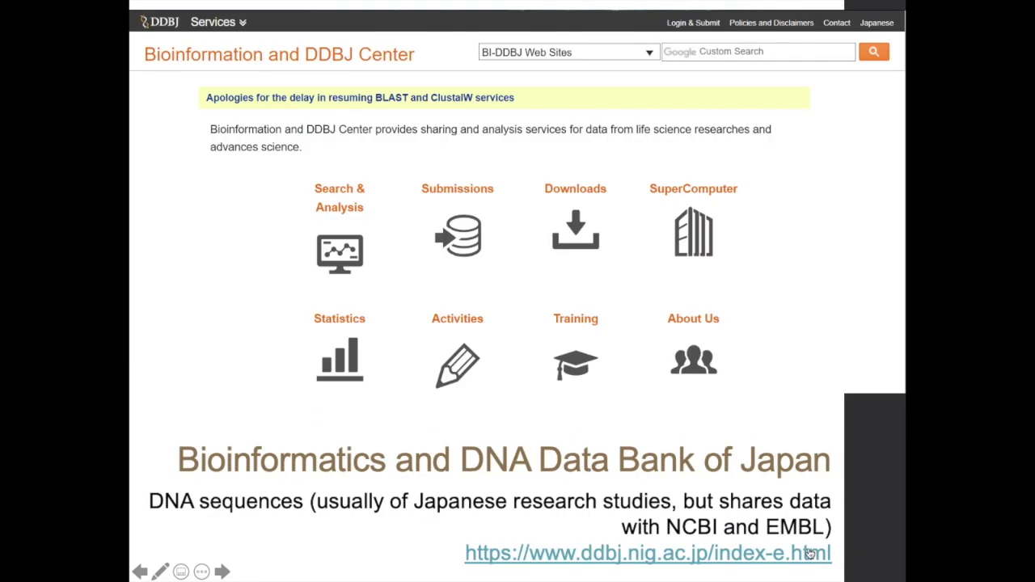
Step back and forth between the EMBL and DDBJ database slides
key("Left")
key("Right")
key("Left")
key("Right")
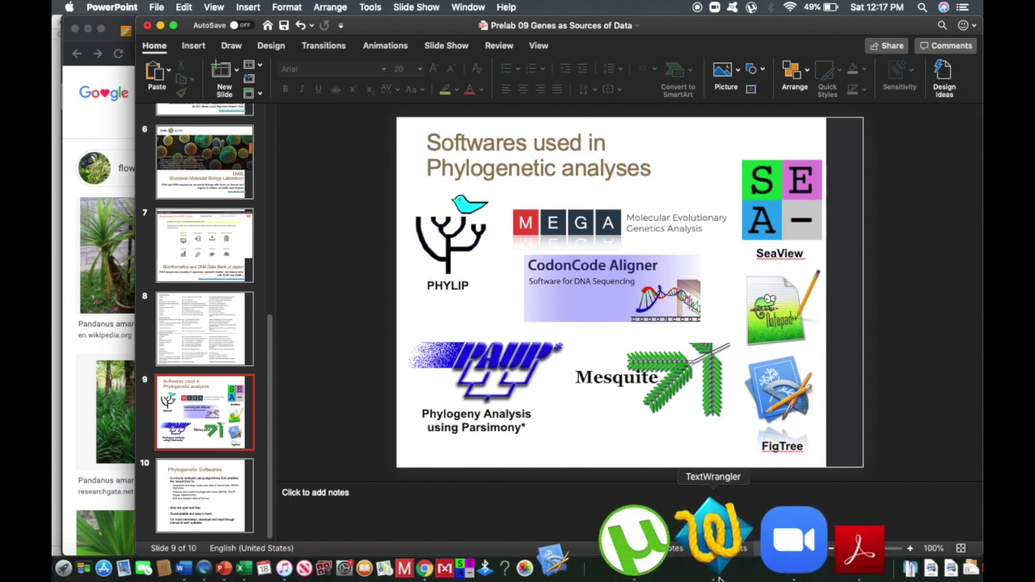
Glance at the TextWrangler sequence notes, then return to PowerPoint's slide 9 to present
left_click(809, 566)
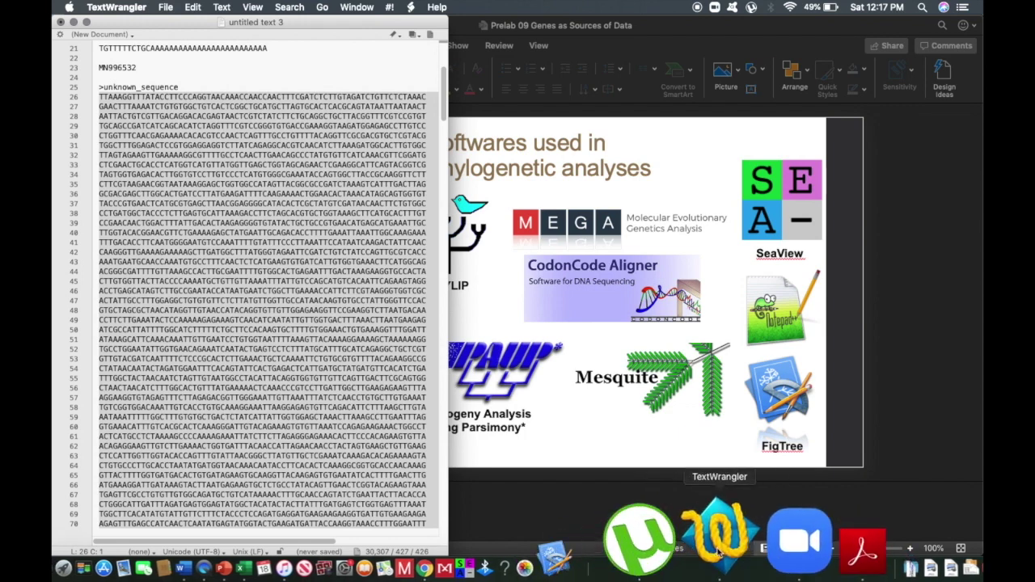
left_click(840, 437)
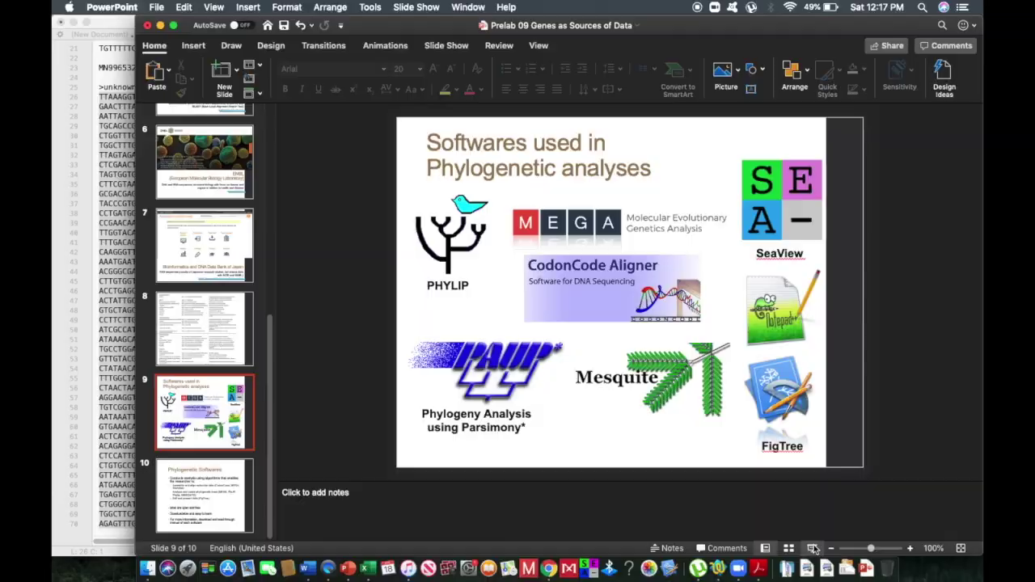